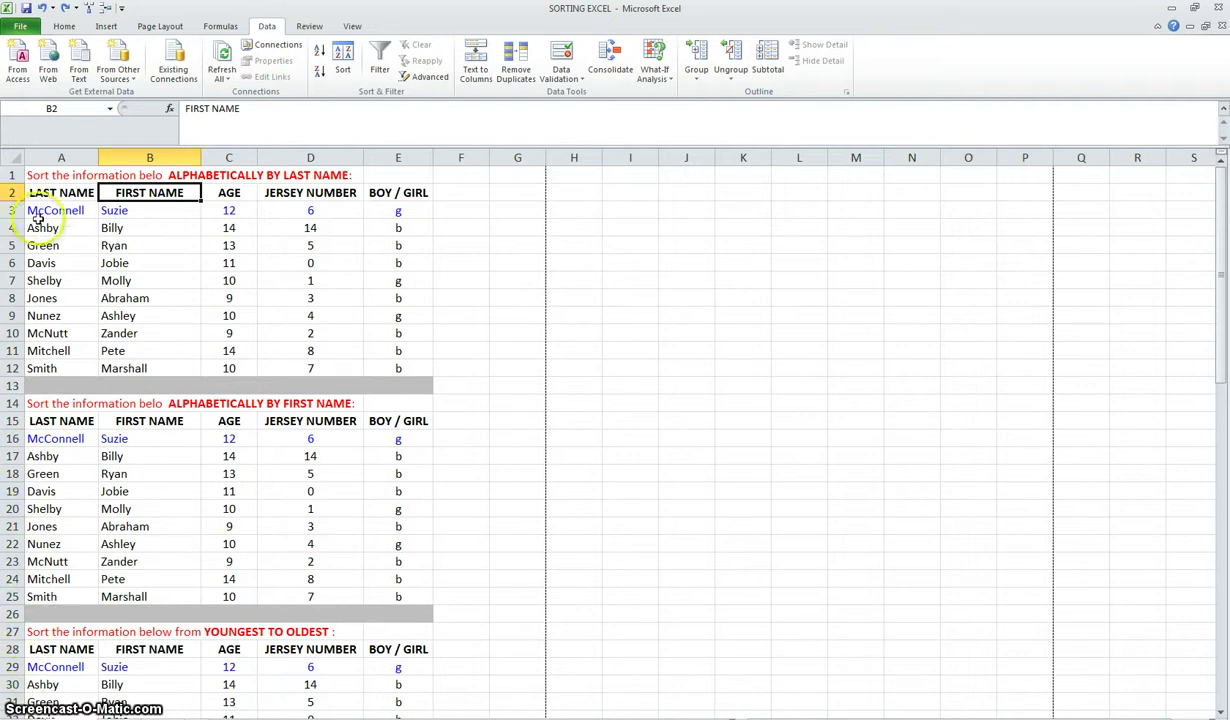
Sort the first table (A2:E12) by the LAST NAME column on values, in A to Z order.
left_click(82, 193)
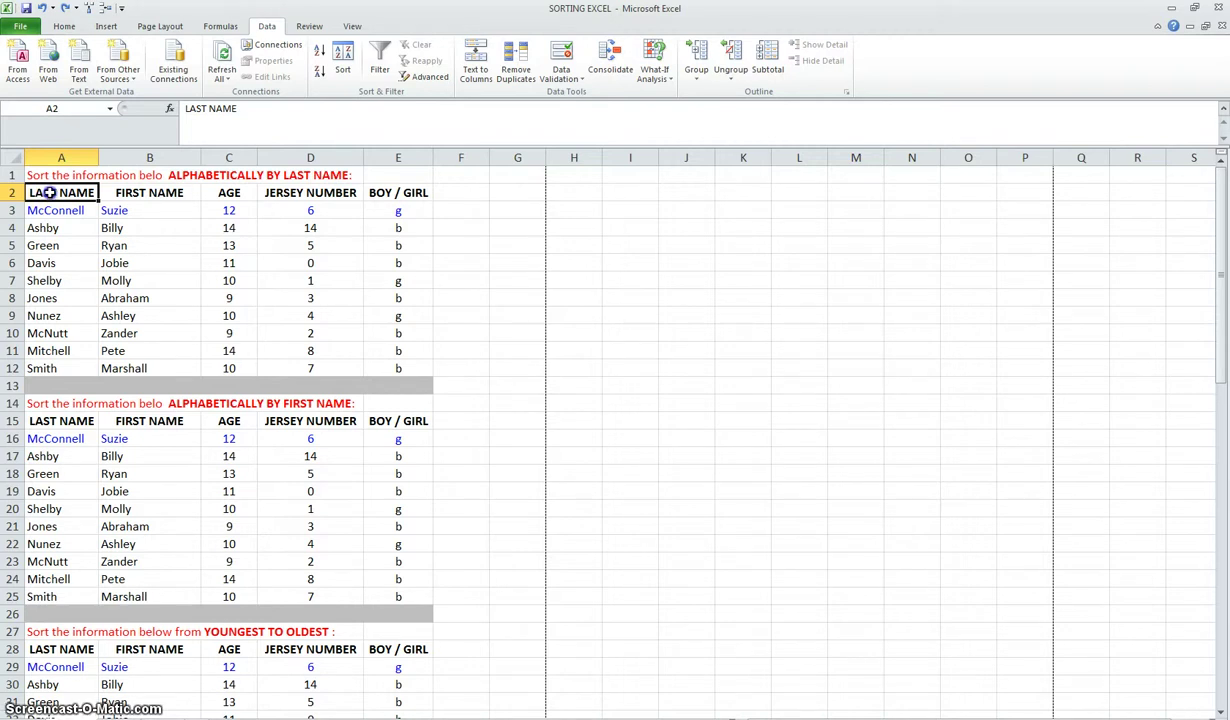
left_click_drag(50, 192, 375, 363)
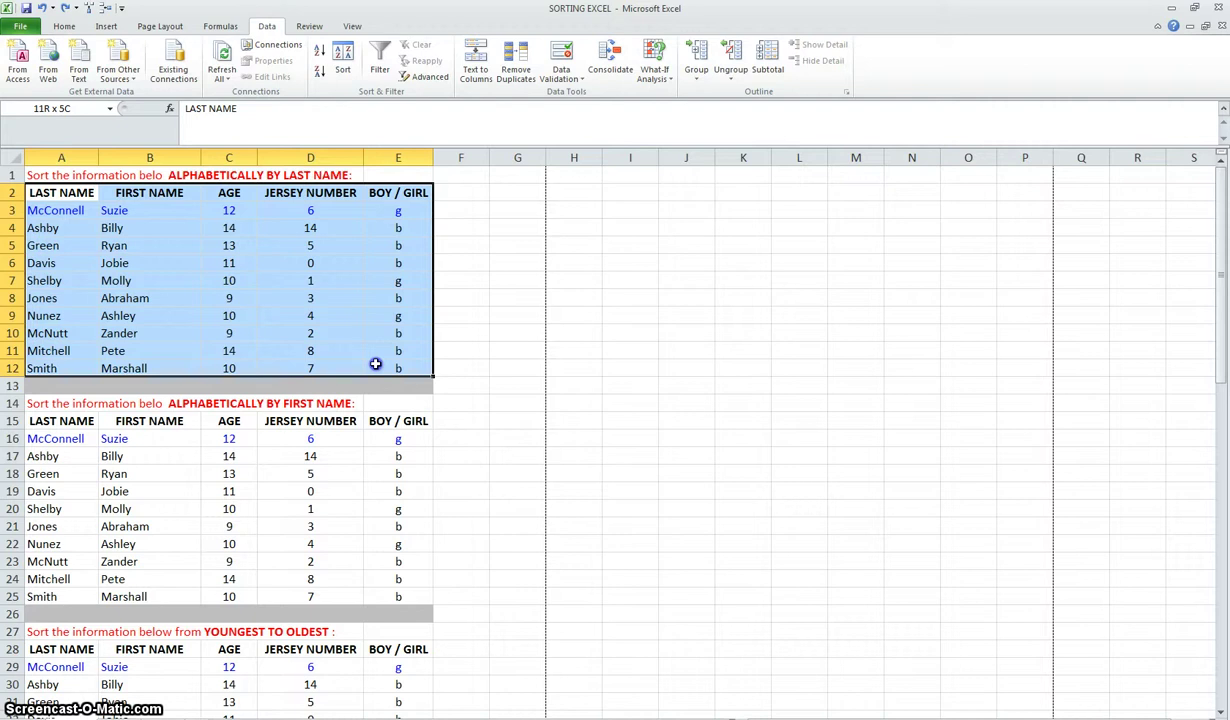
left_click_drag(375, 363, 375, 363)
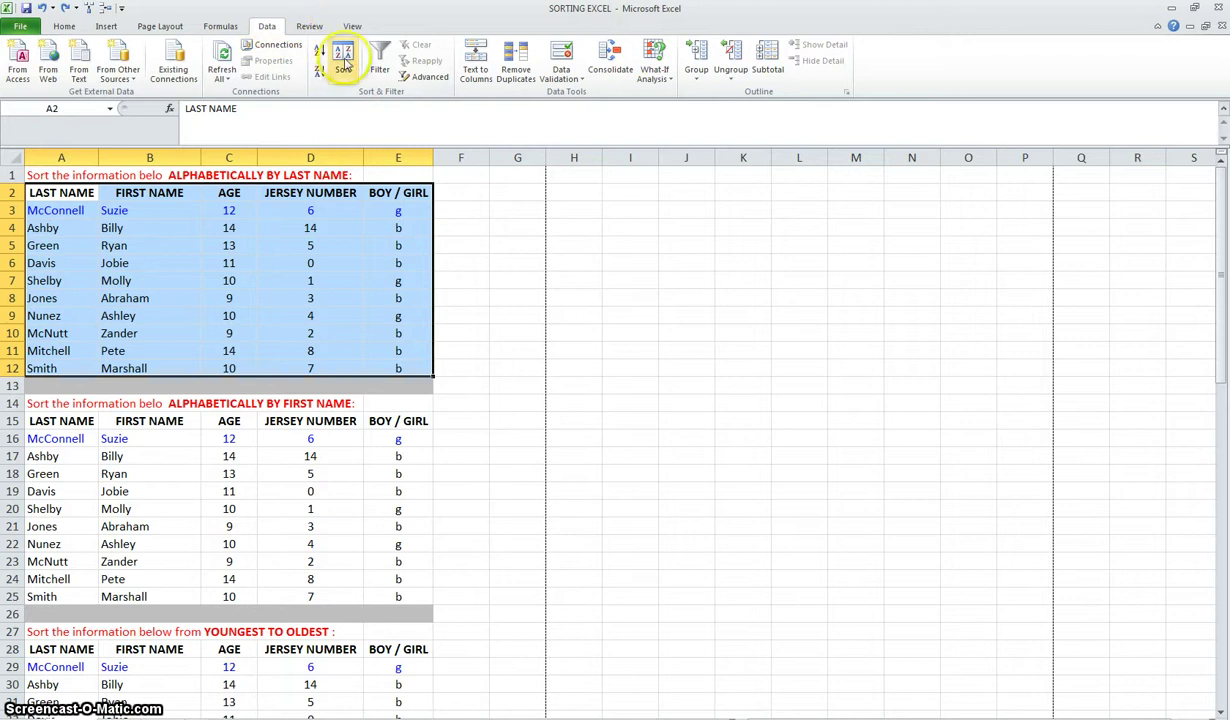
left_click(344, 60)
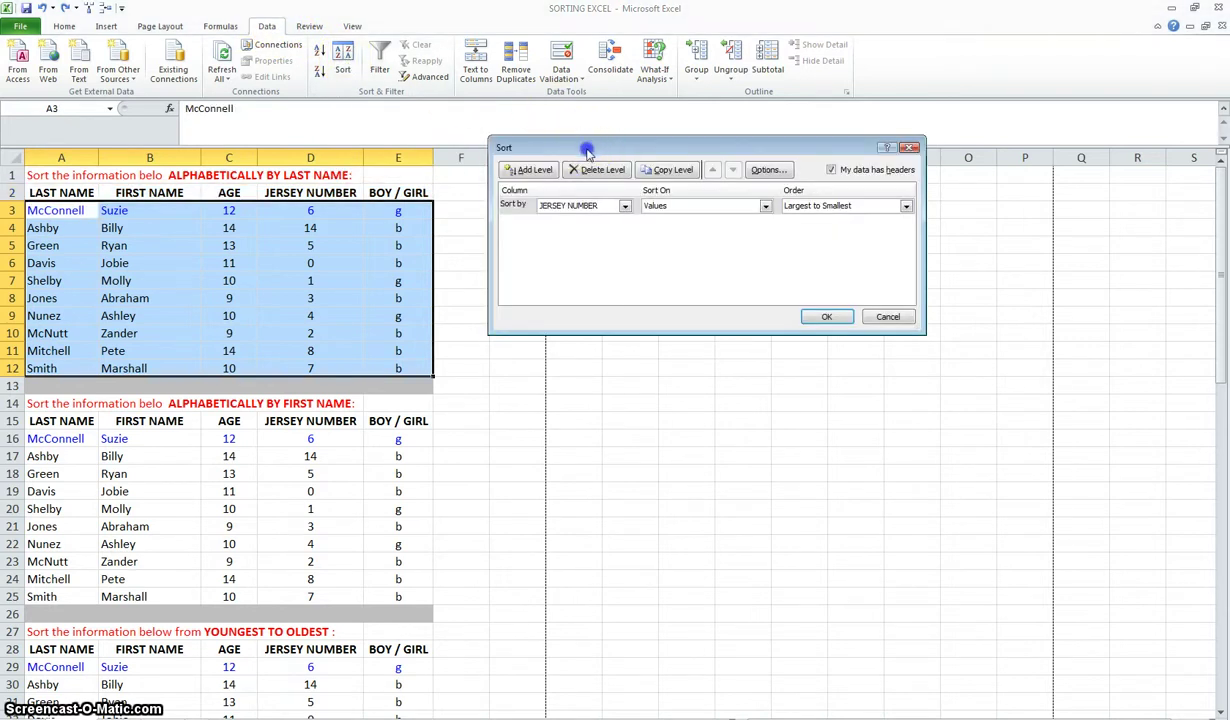
left_click_drag(596, 153, 224, 227)
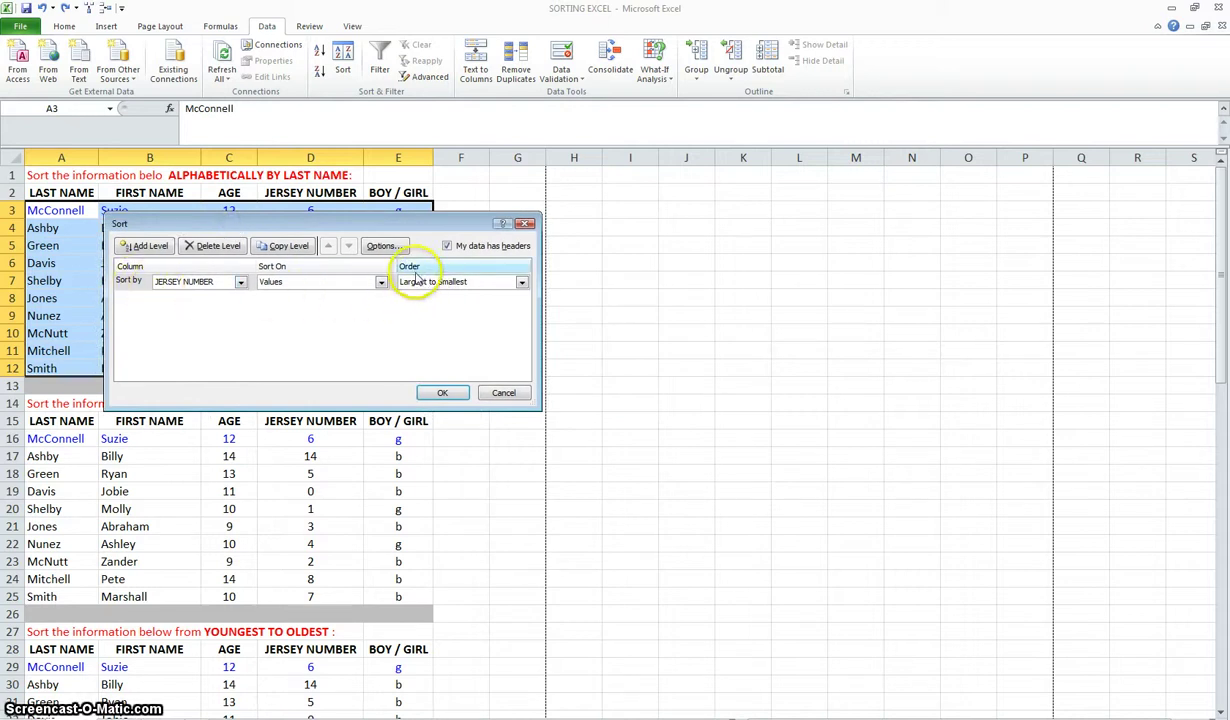
left_click_drag(241, 224, 590, 211)
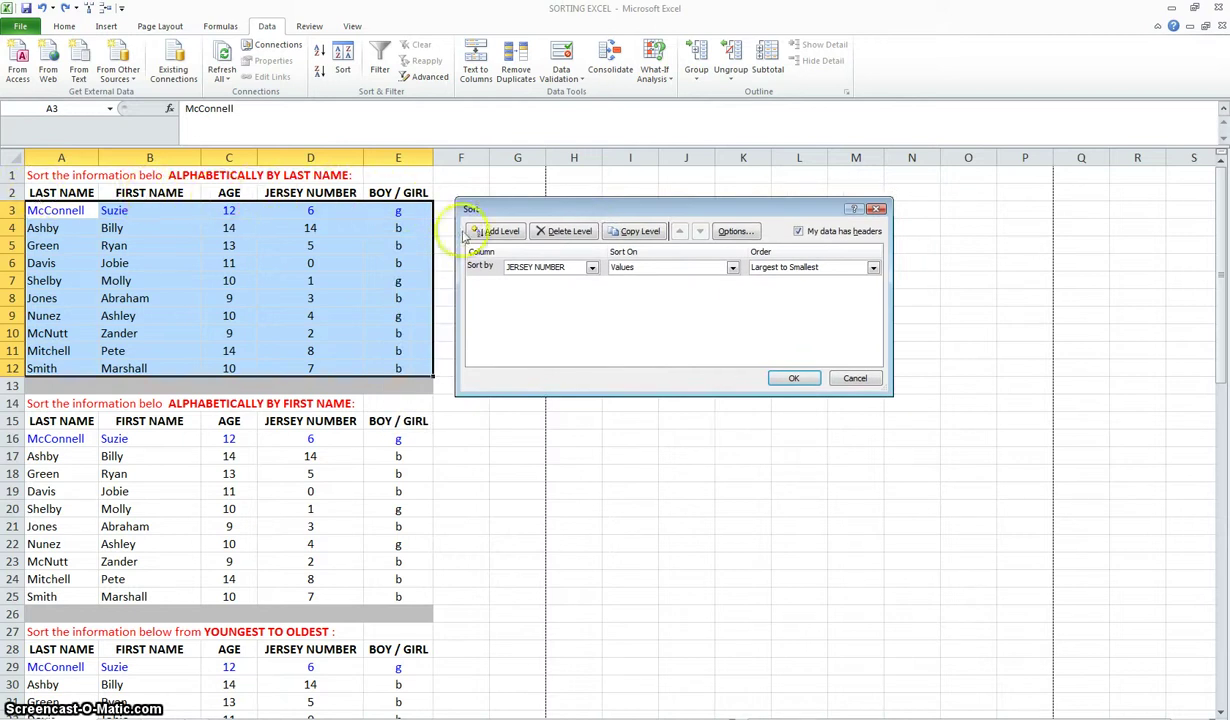
left_click(592, 268)
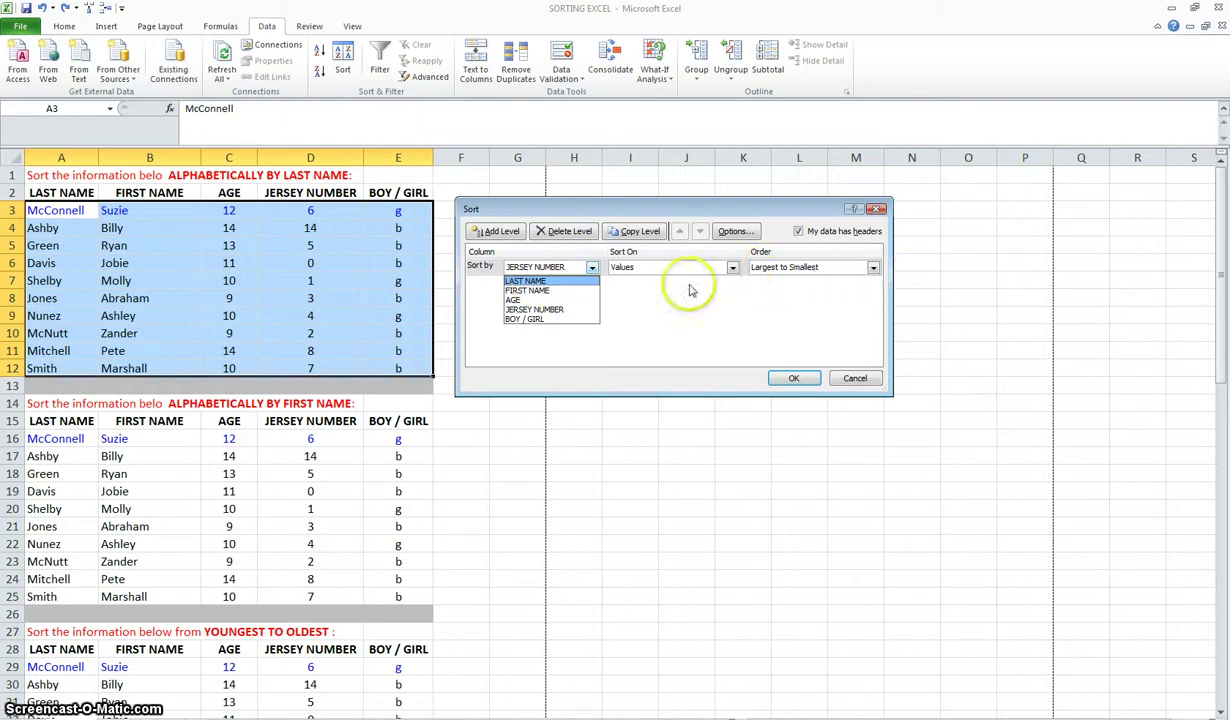
left_click(535, 281)
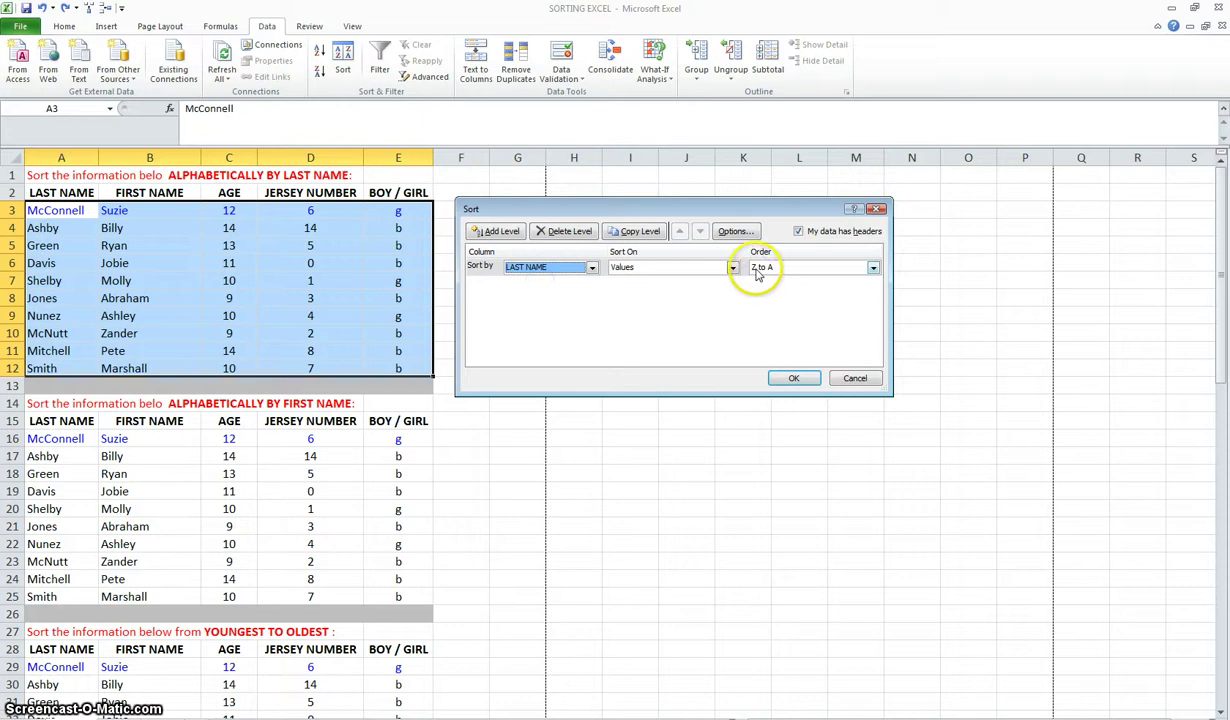
left_click(873, 268)
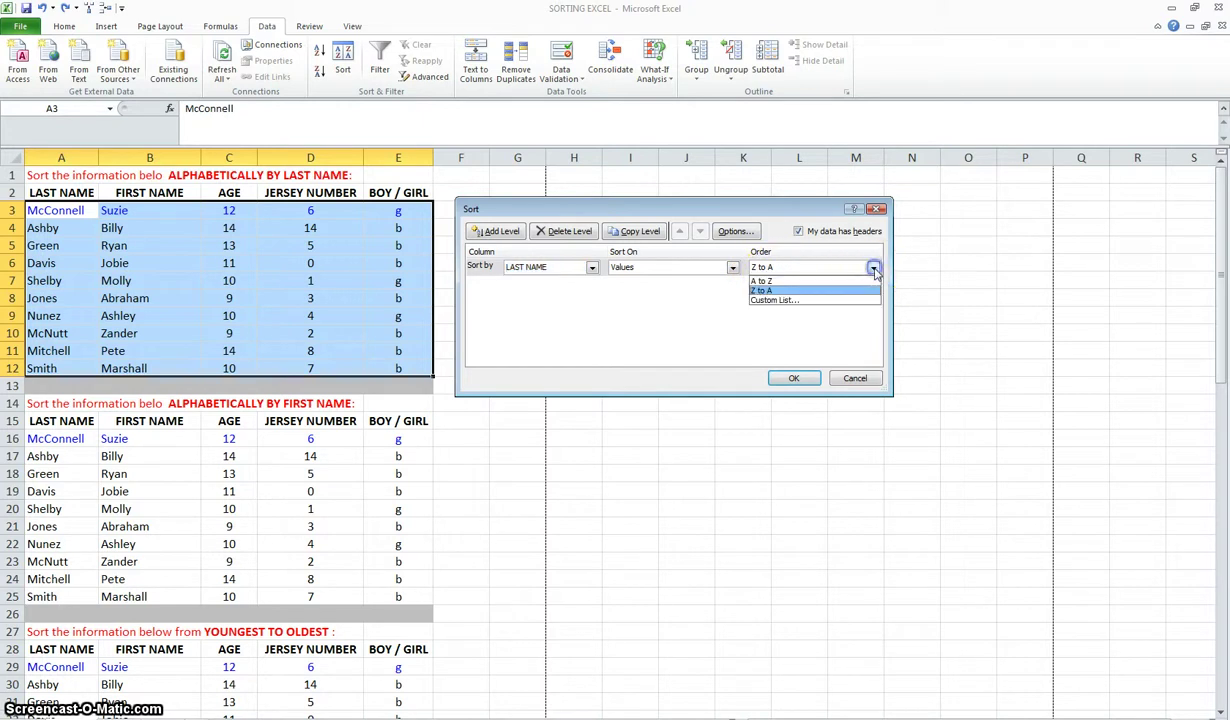
left_click(785, 281)
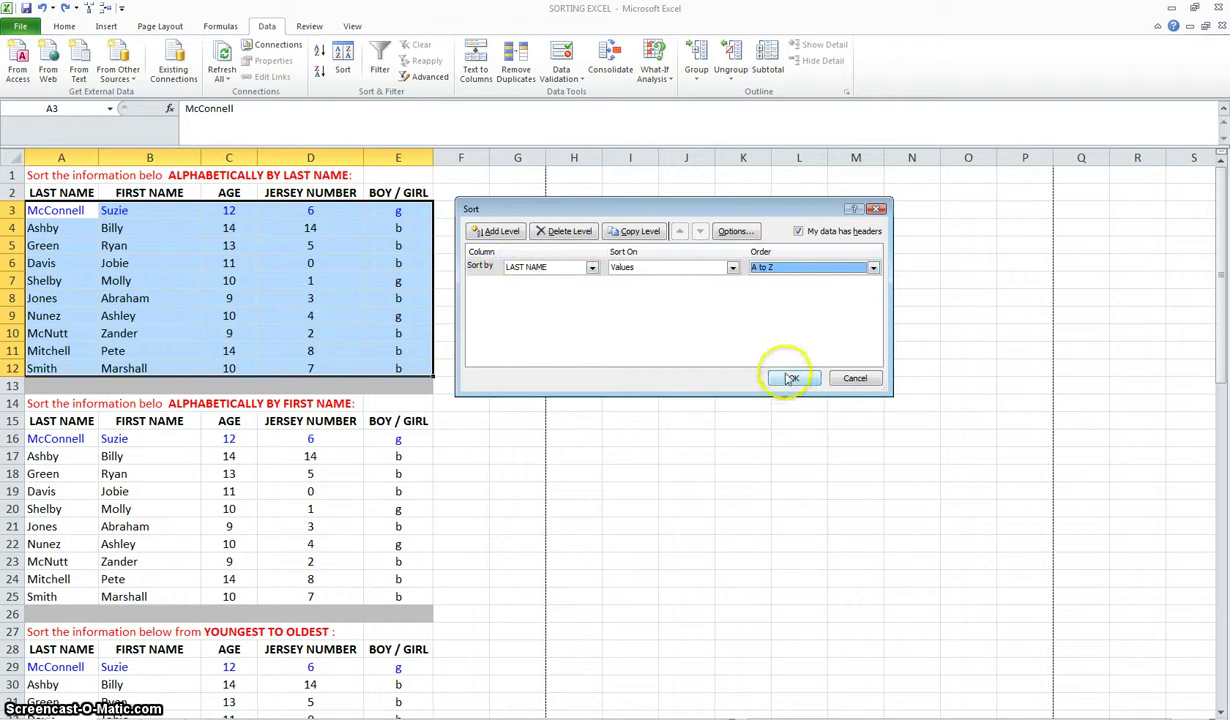
left_click(792, 380)
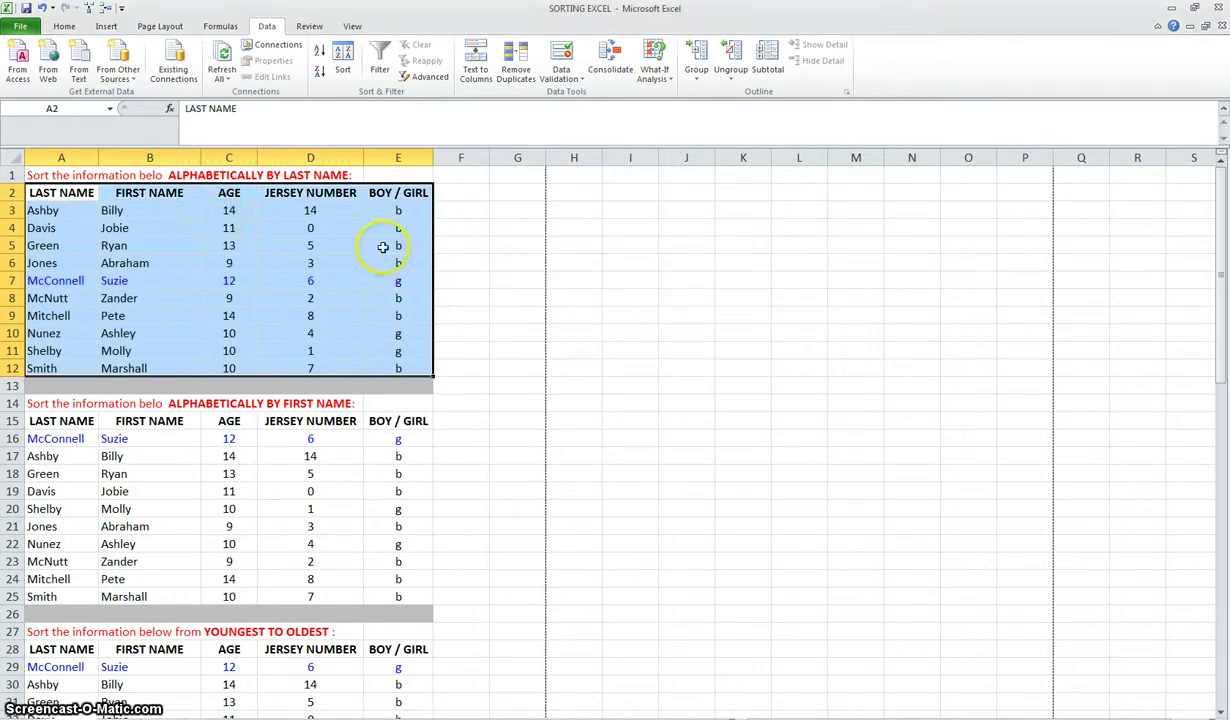
left_click(72, 281)
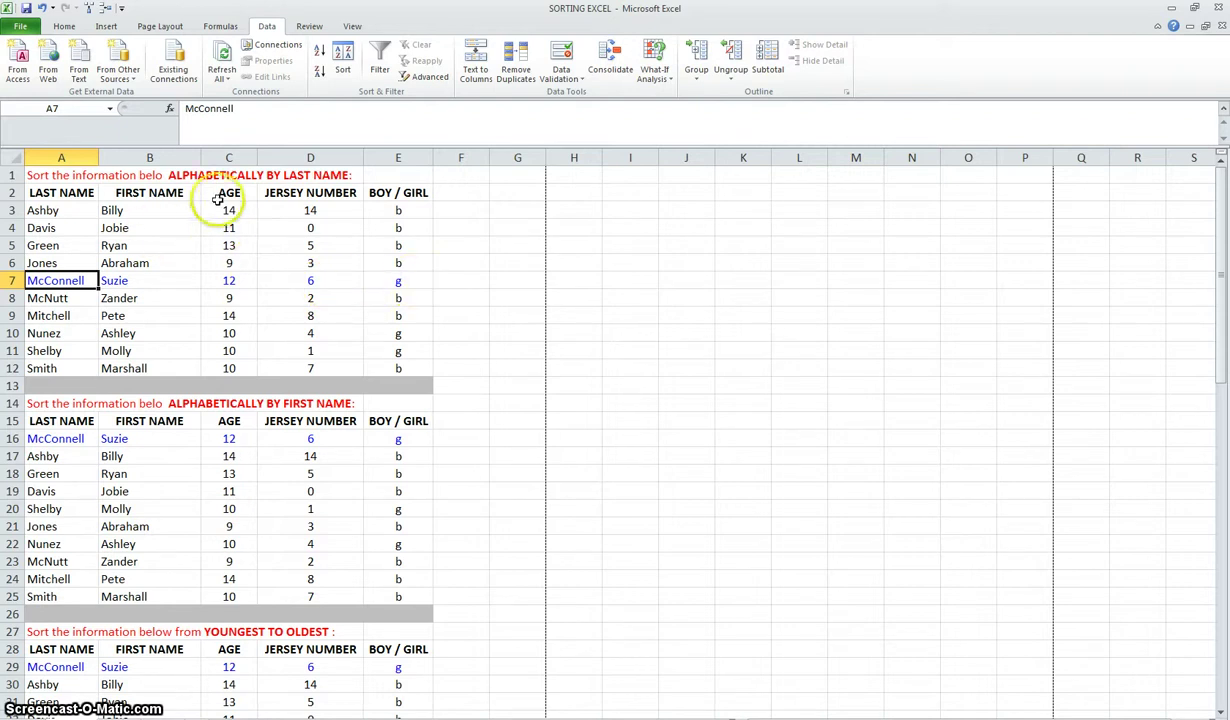
Sort the second table (A15:E25) by the FIRST NAME column on values, in A to Z order.
scroll(186, 349, "down", 3)
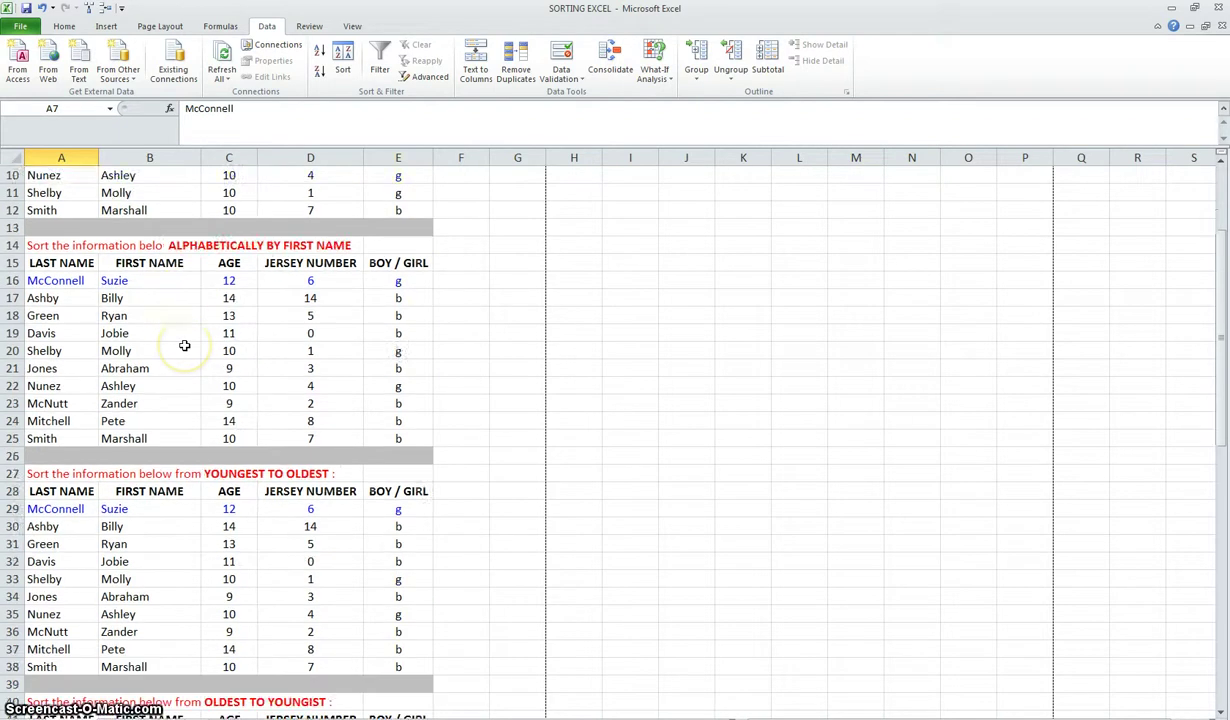
scroll(184, 346, "down", 1)
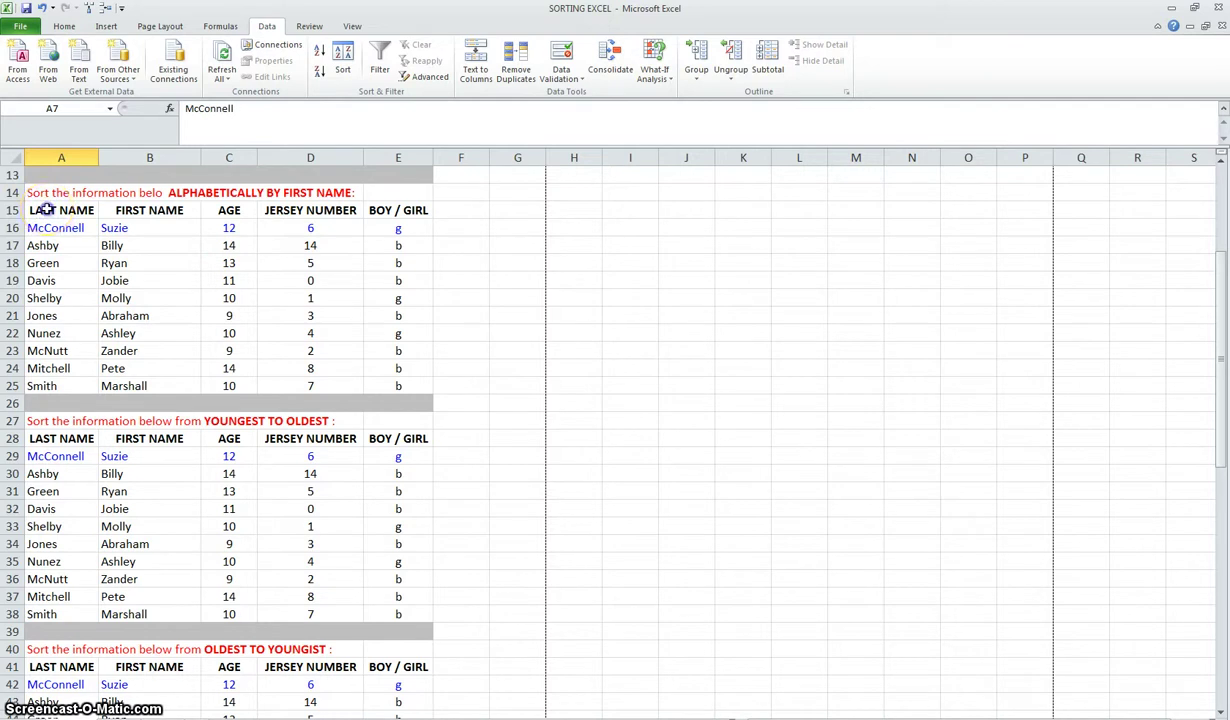
left_click(46, 209)
left_click_drag(102, 235, 381, 382)
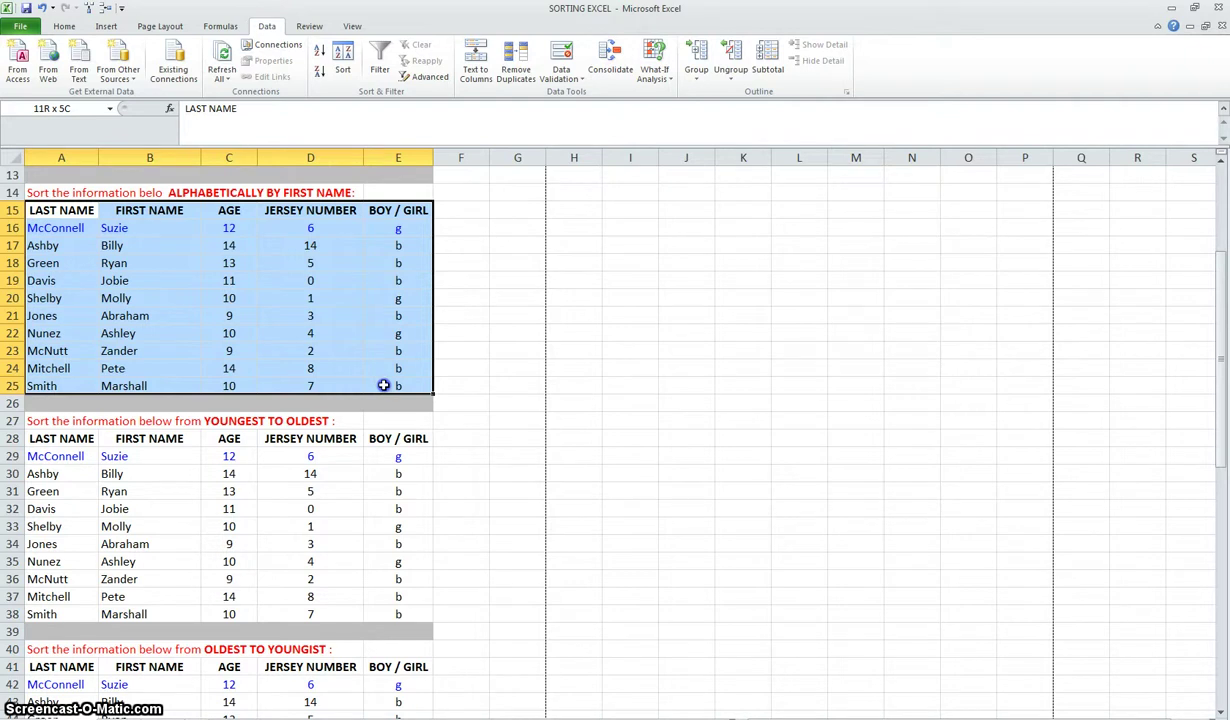
left_click_drag(383, 385, 383, 385)
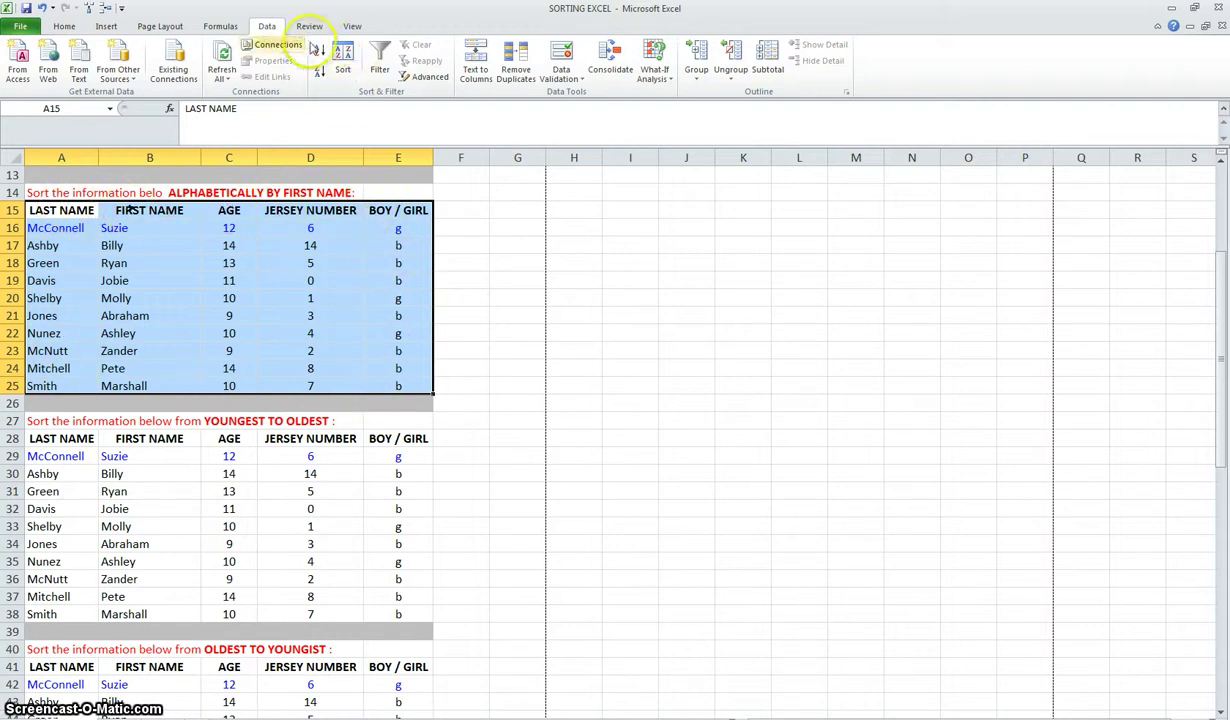
left_click(343, 60)
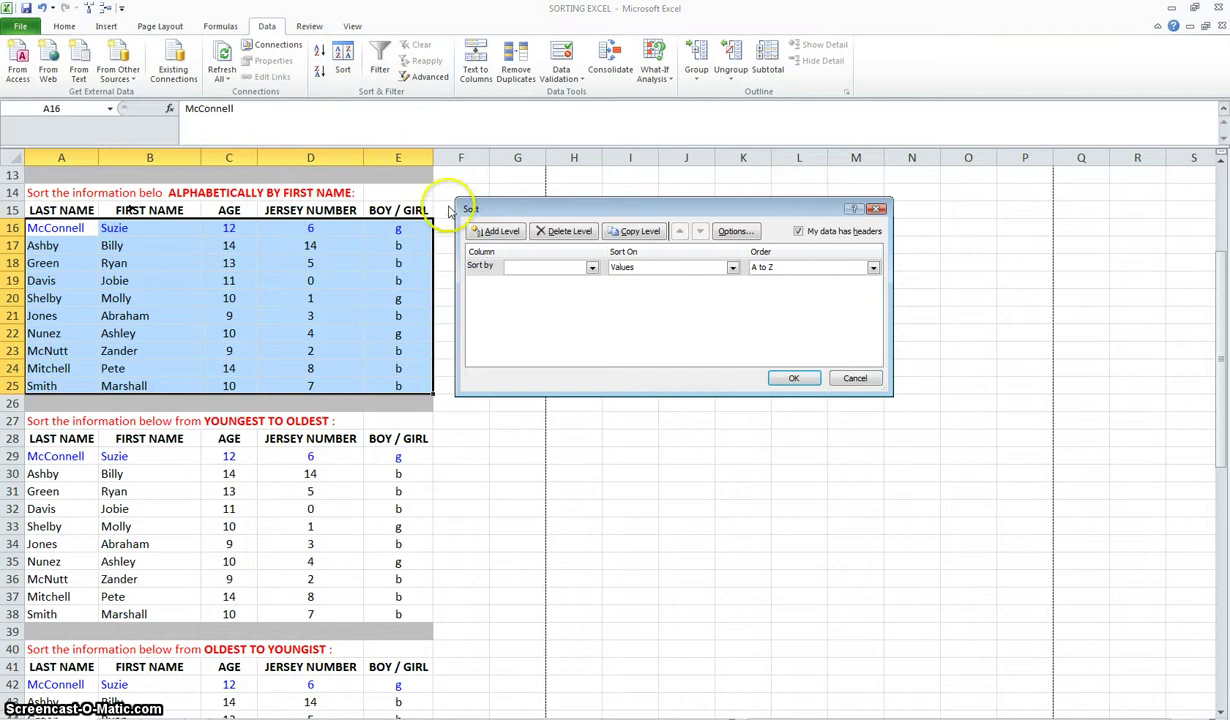
left_click(592, 268)
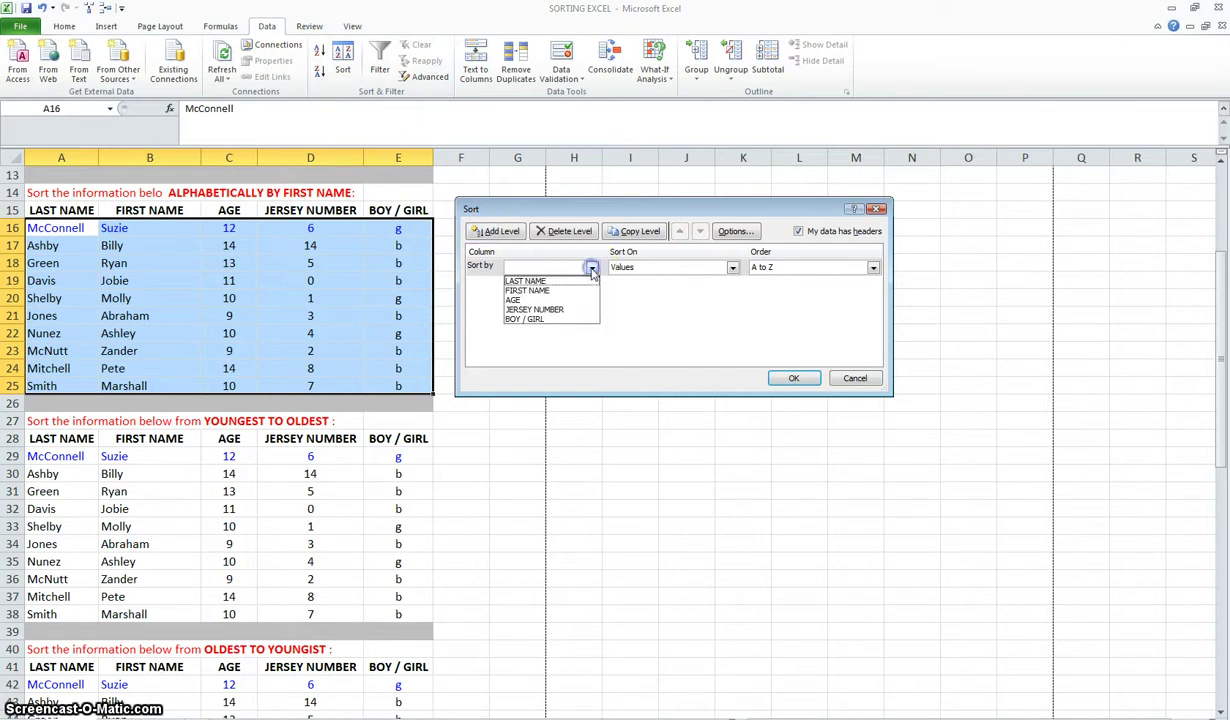
left_click(560, 290)
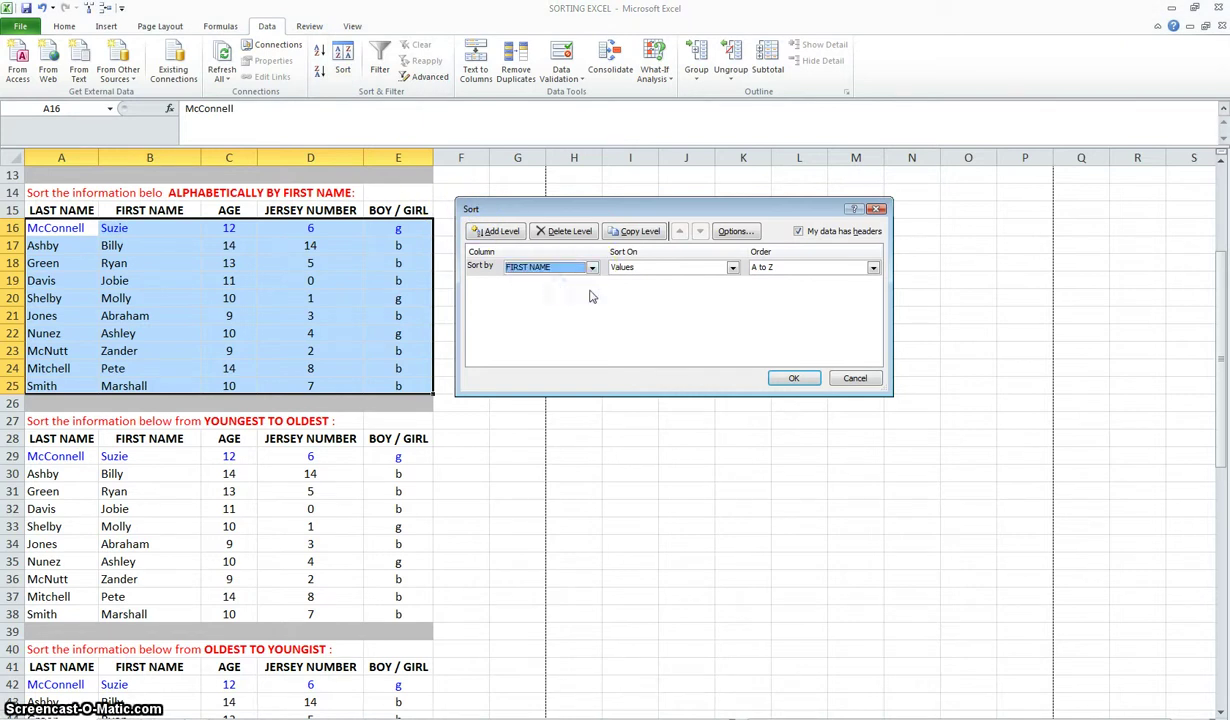
left_click(873, 267)
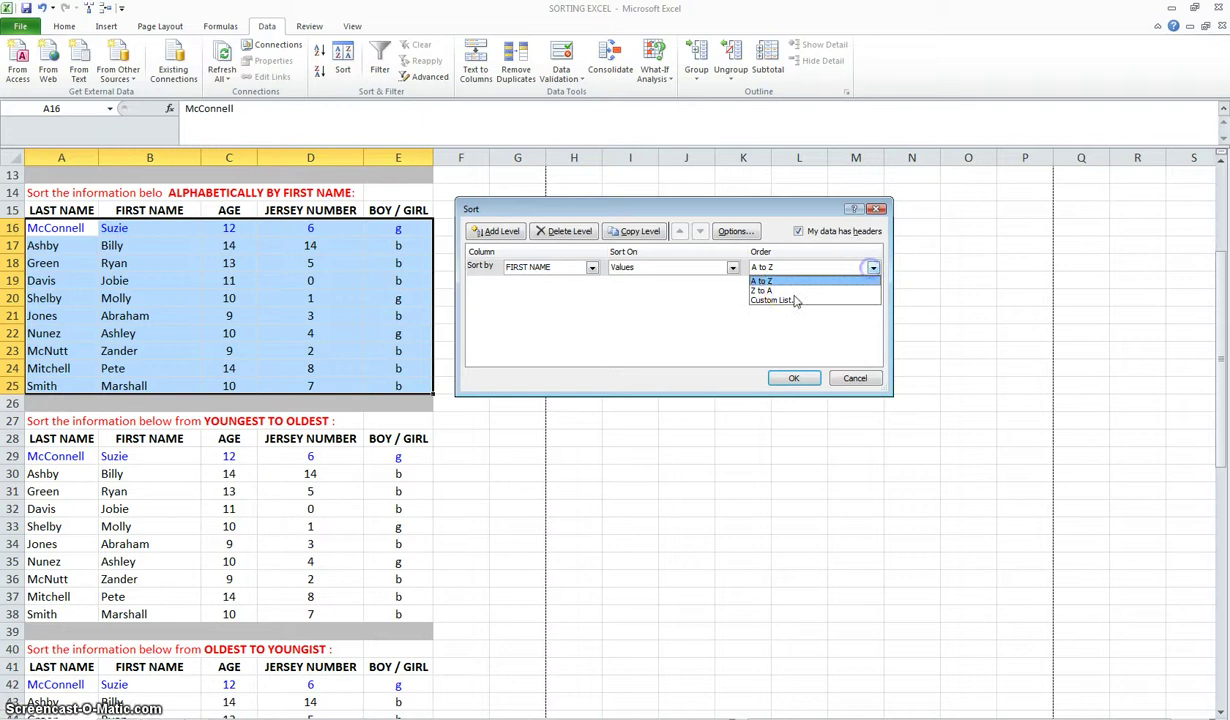
left_click(785, 280)
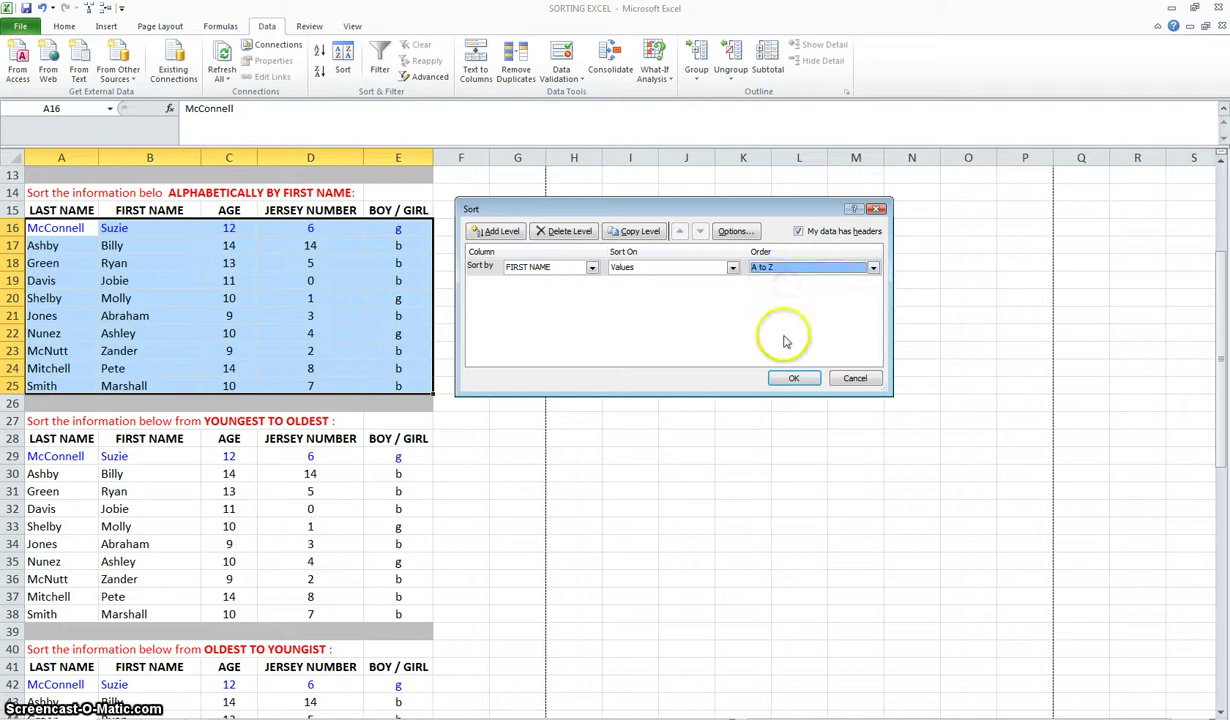
left_click(789, 378)
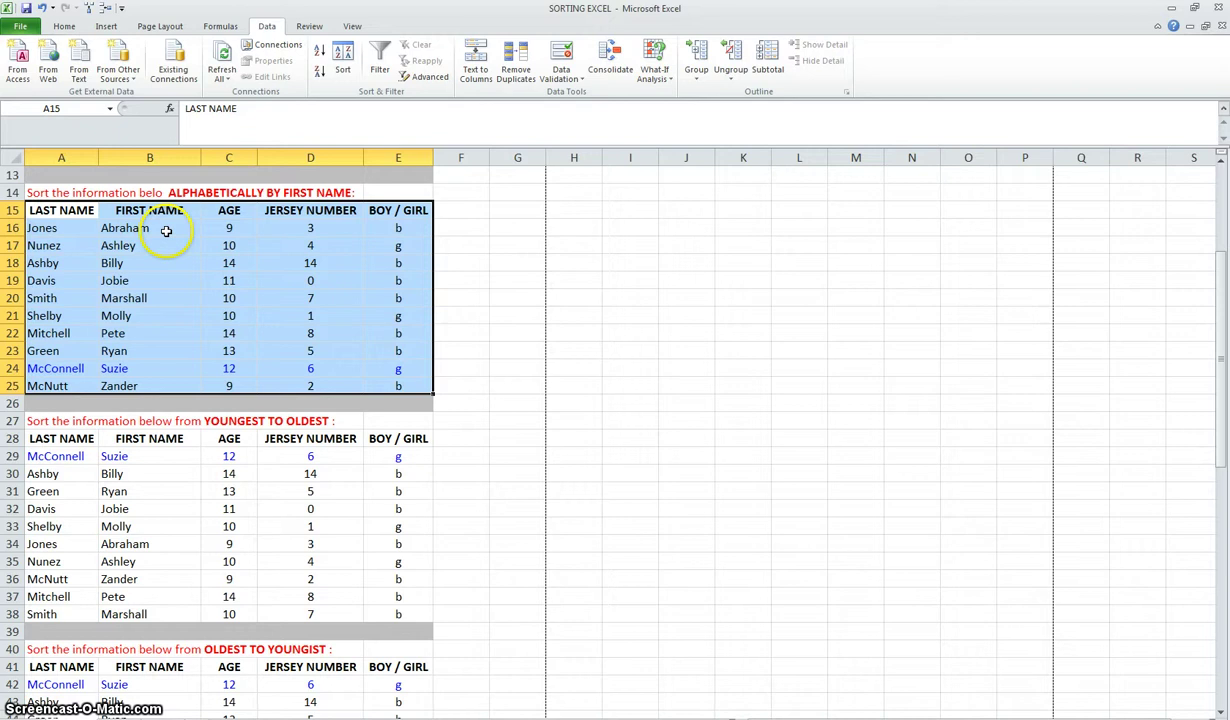
Check each field of the blue record in row 24, from last name across to boy / girl.
left_click(110, 368)
left_click(55, 368)
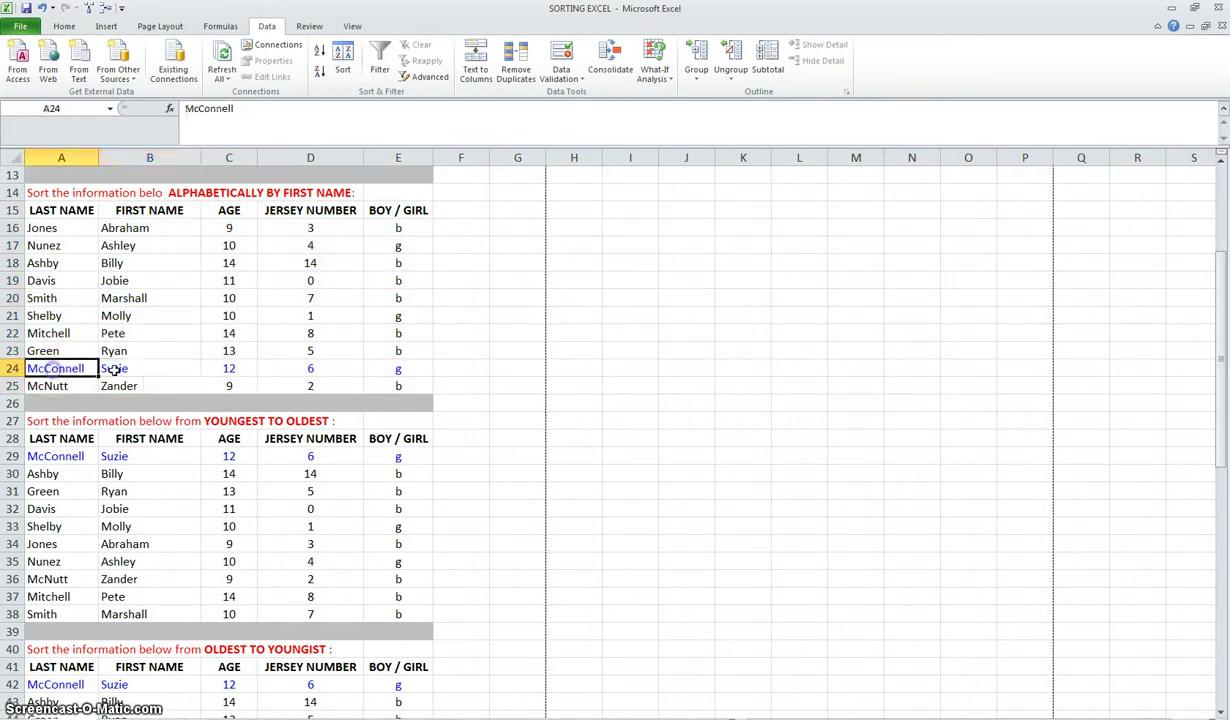
left_click(150, 368)
left_click(228, 368)
left_click(310, 367)
left_click(397, 367)
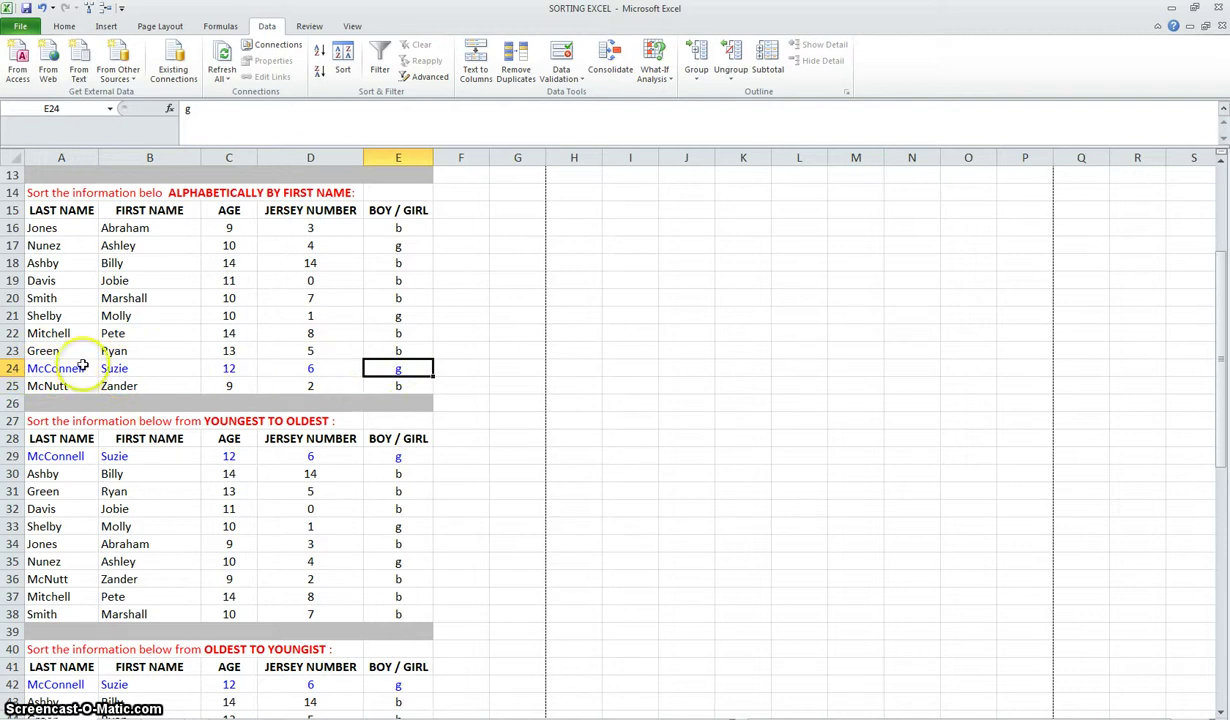
Sort the youngest-to-oldest table (A28:E38) by the AGE column on values, Smallest to Largest.
scroll(83, 366, "down", 4)
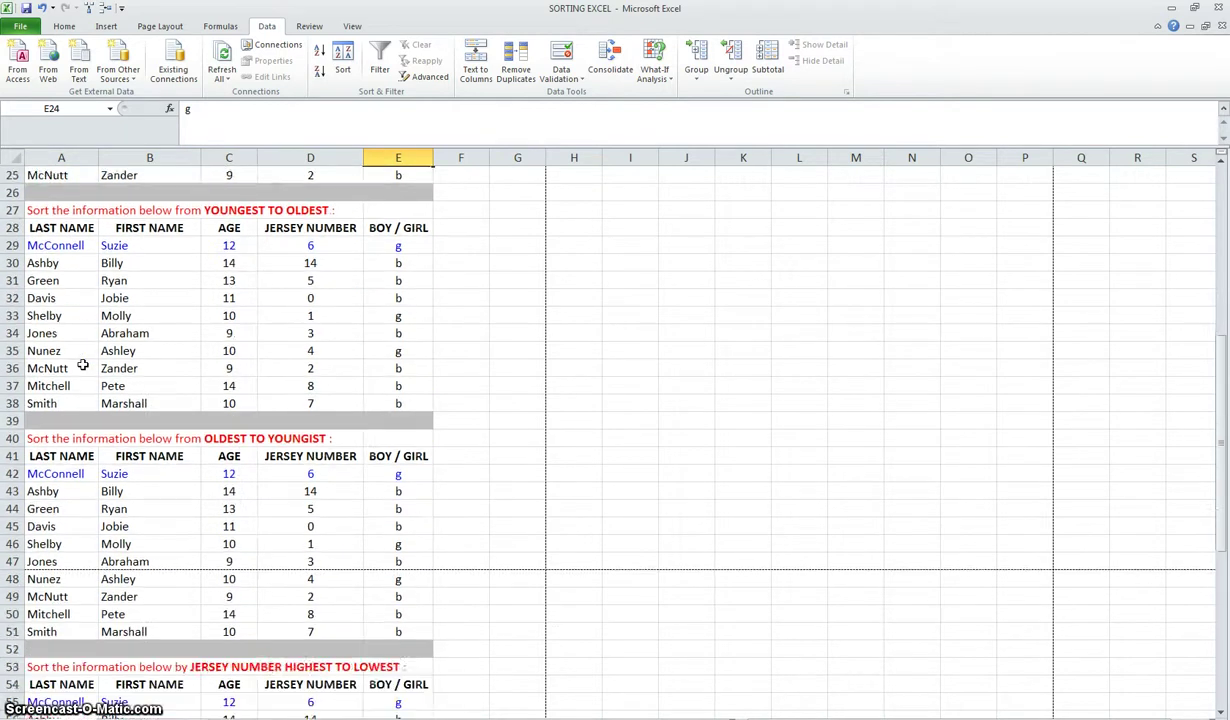
scroll(83, 366, "down", 1)
scroll(83, 360, "up", 1)
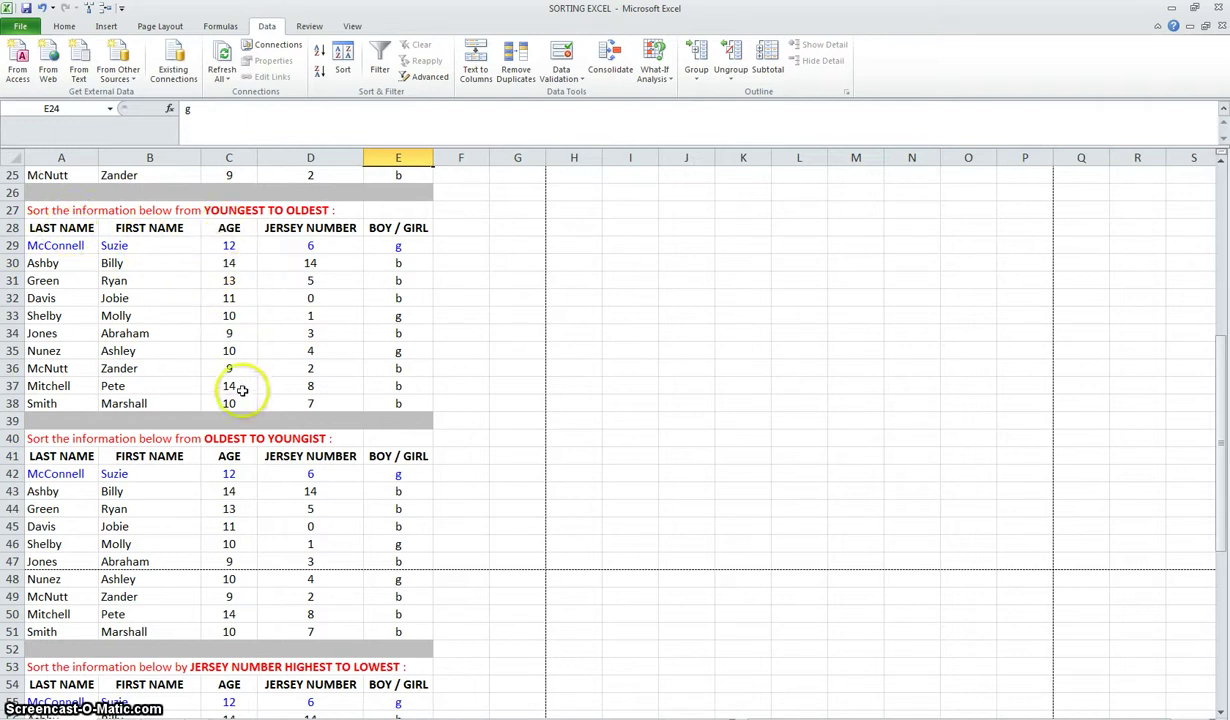
left_click_drag(55, 228, 370, 405)
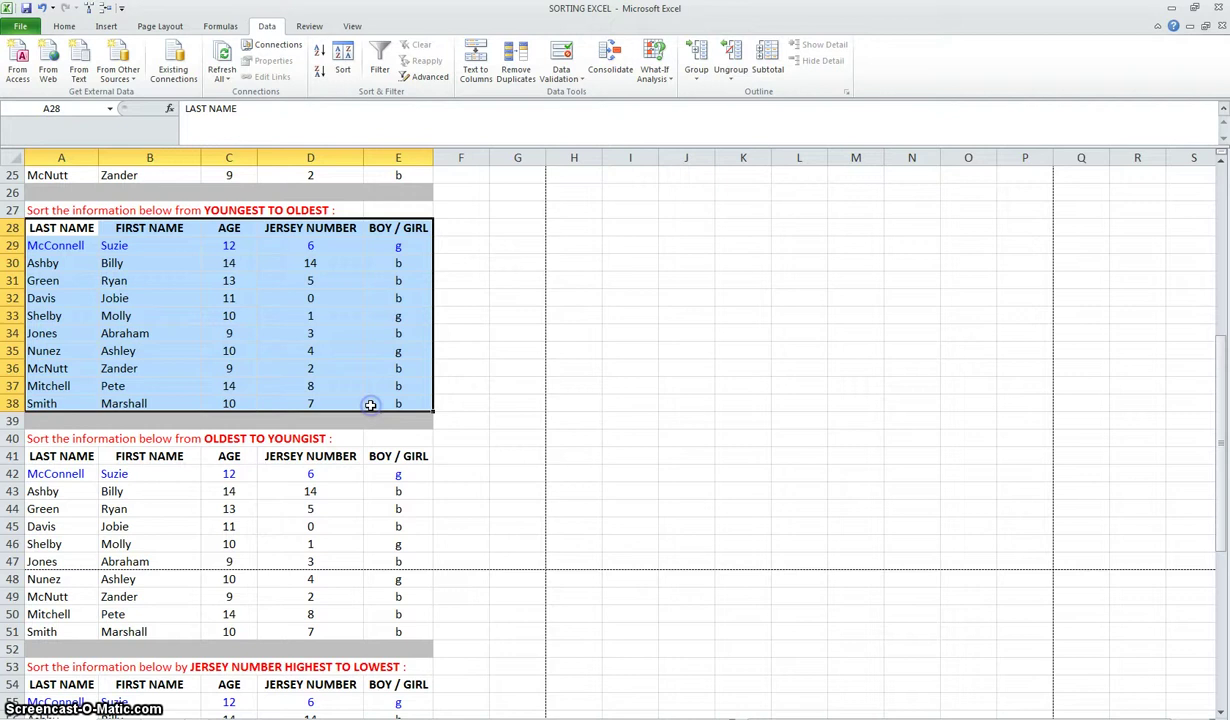
left_click(342, 62)
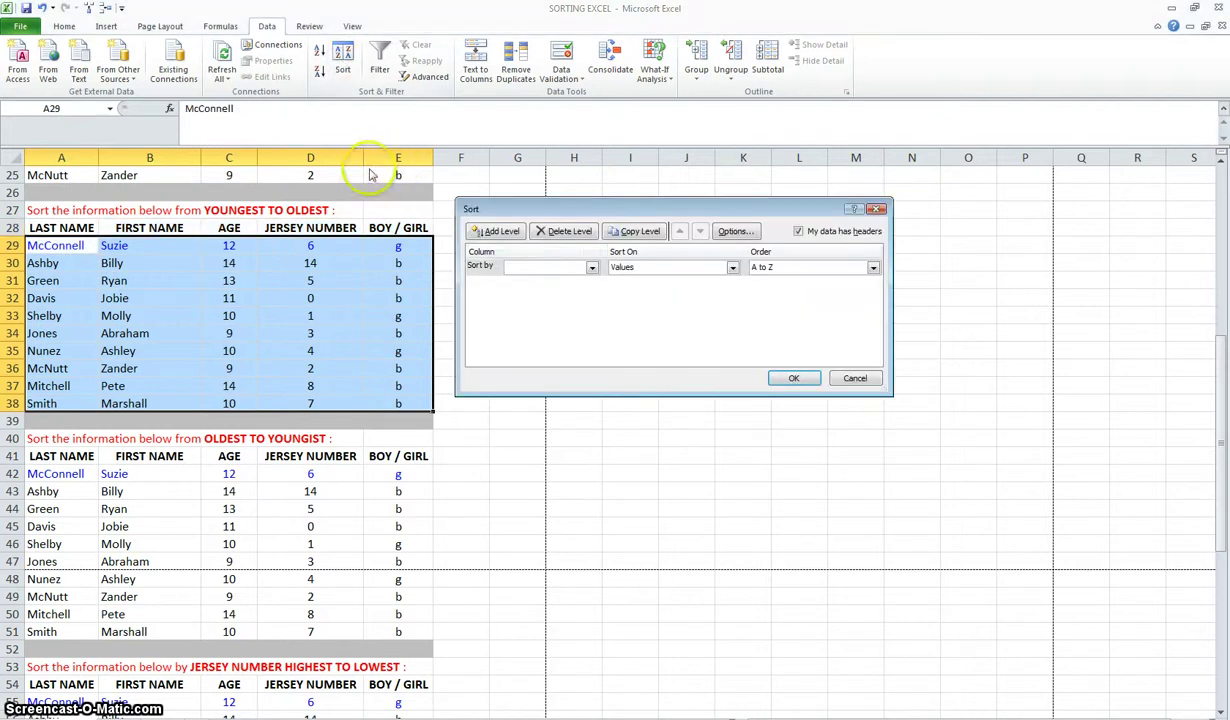
left_click(591, 267)
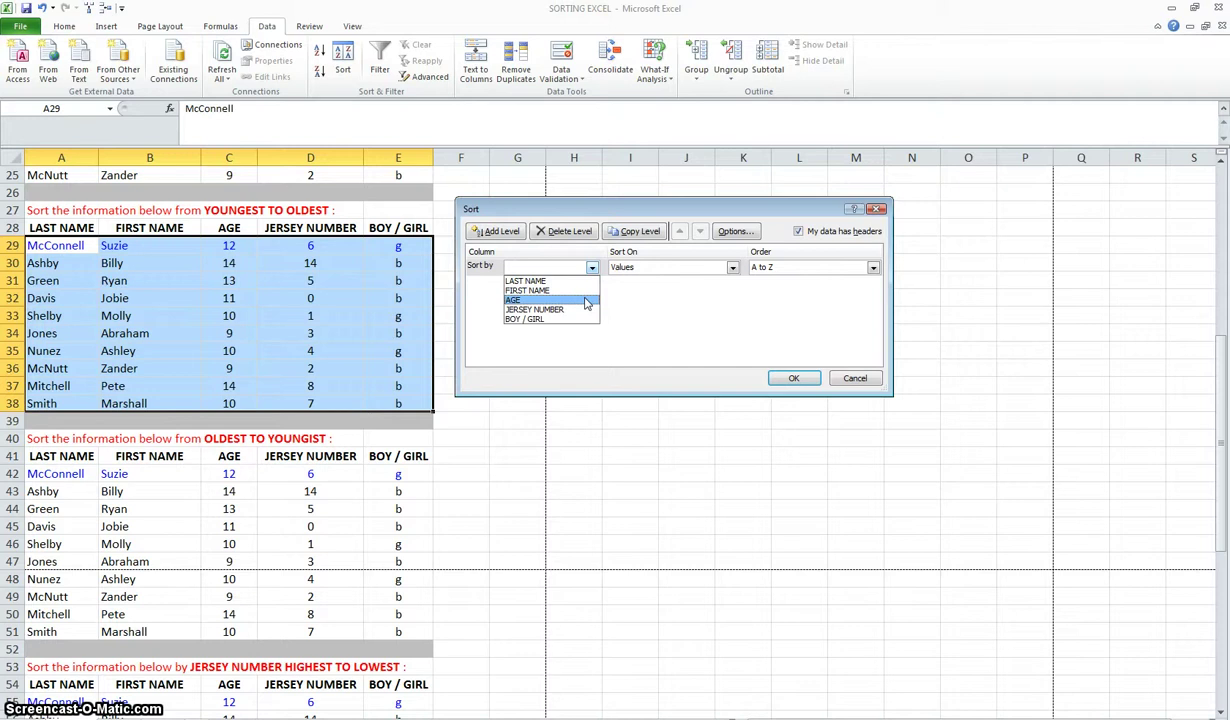
left_click(585, 301)
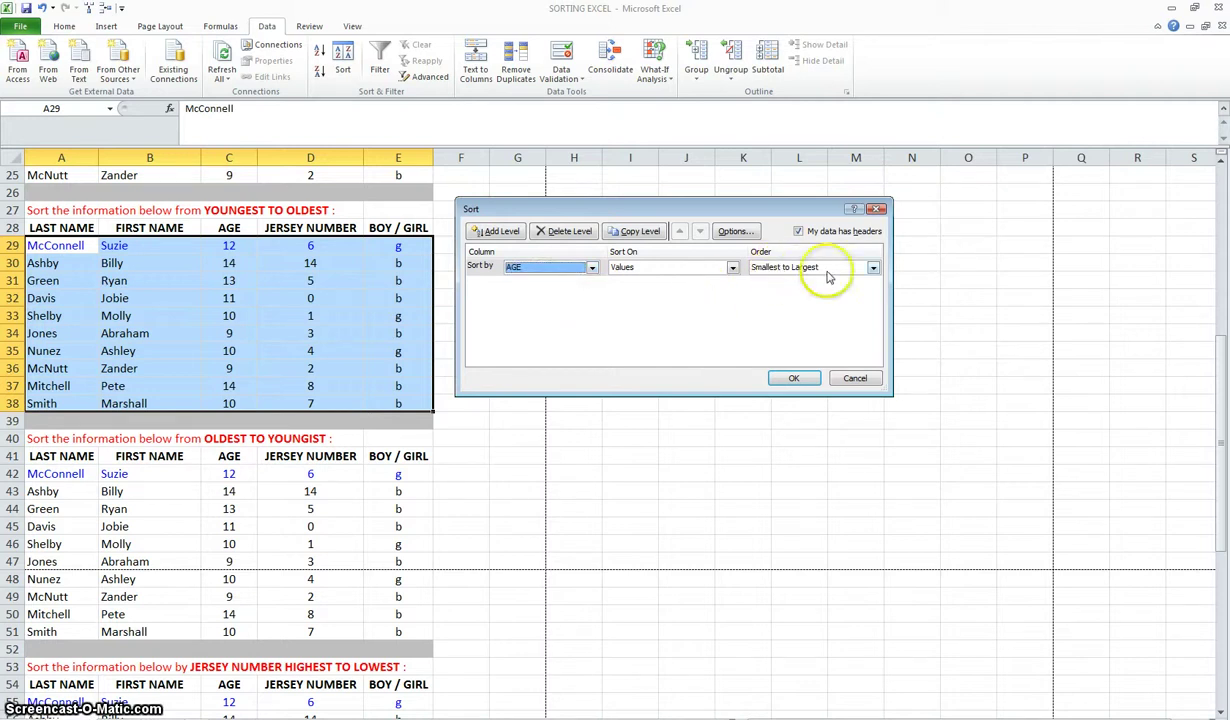
left_click(872, 268)
left_click(844, 292)
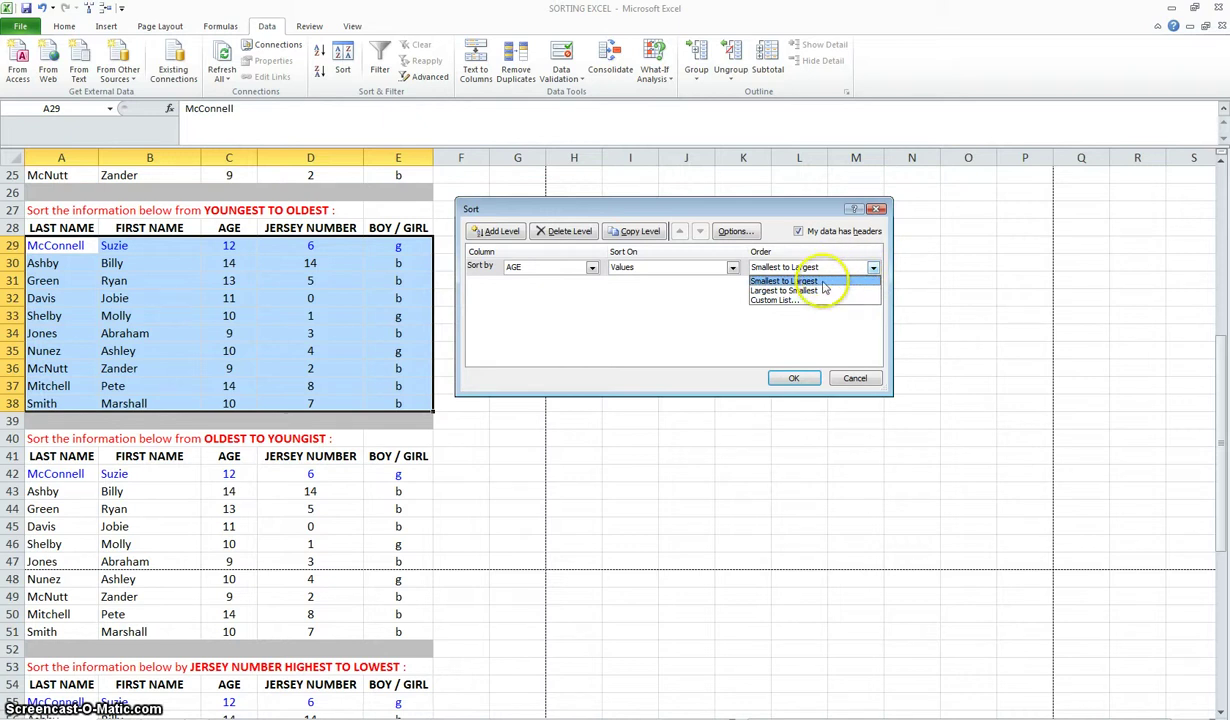
left_click(822, 283)
left_click(795, 379)
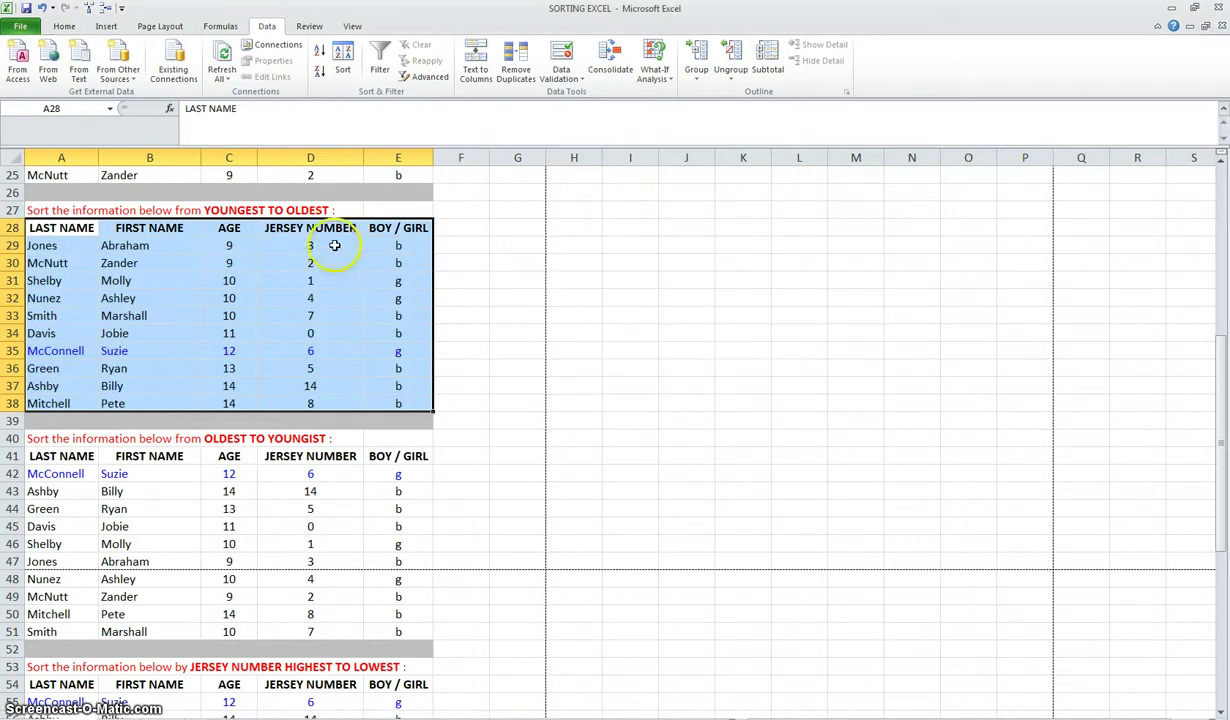
left_click(243, 246)
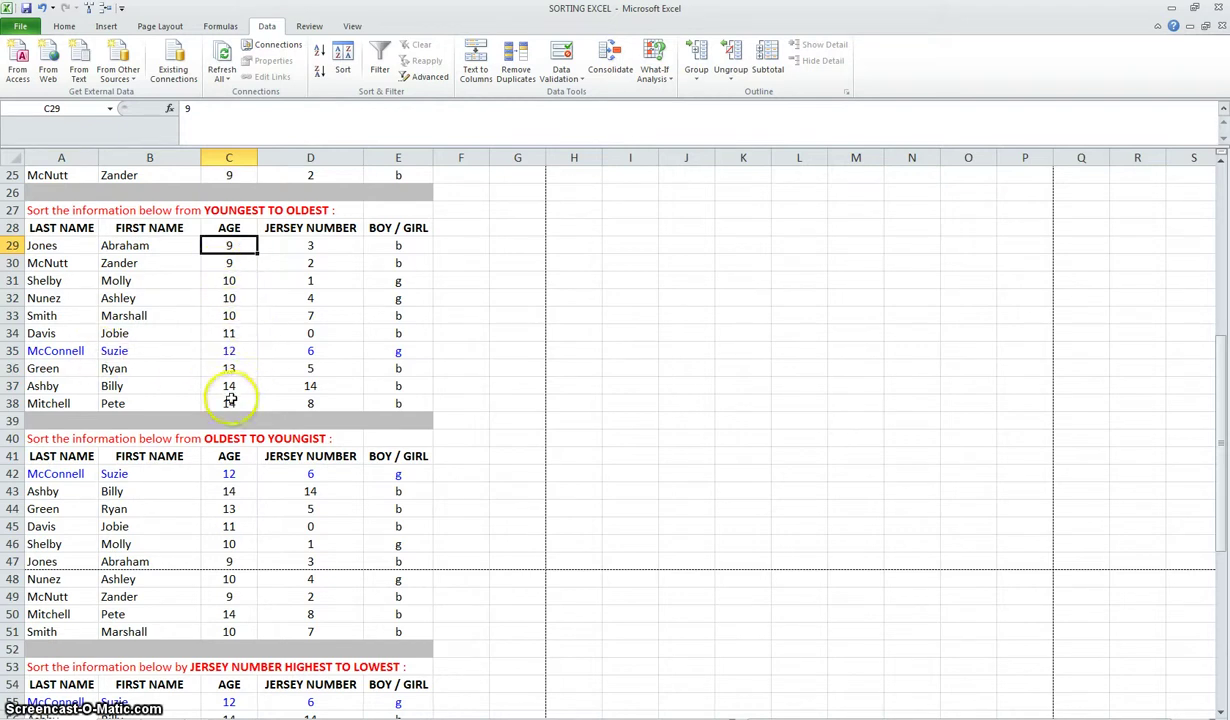
Sort the oldest-to-youngest table (A41:E51) by the AGE column on values, Largest to Smallest.
scroll(230, 395, "down", 5)
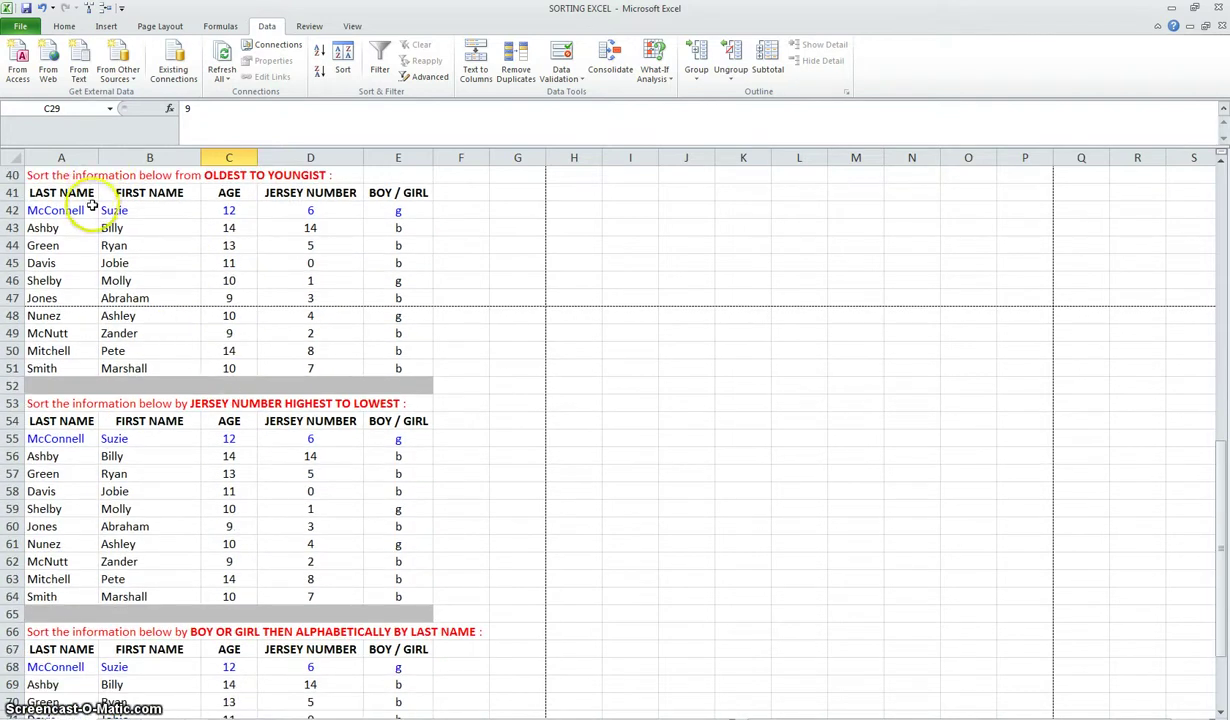
left_click(69, 192)
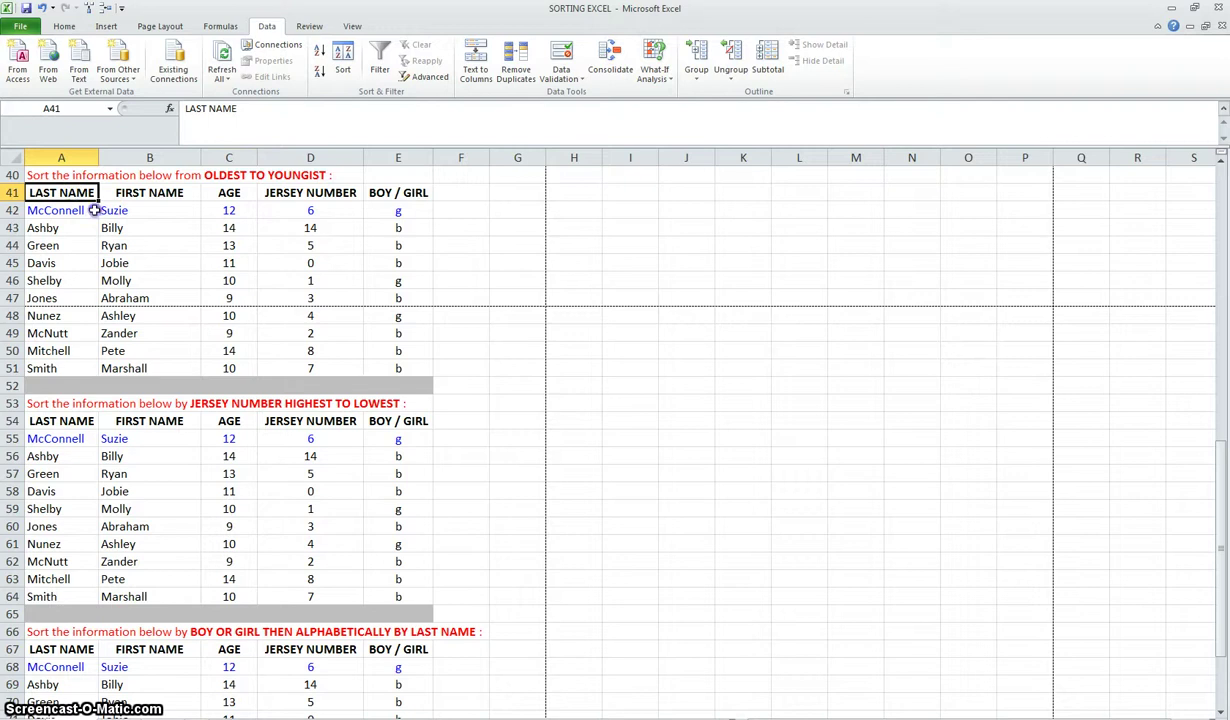
left_click_drag(94, 210, 376, 365)
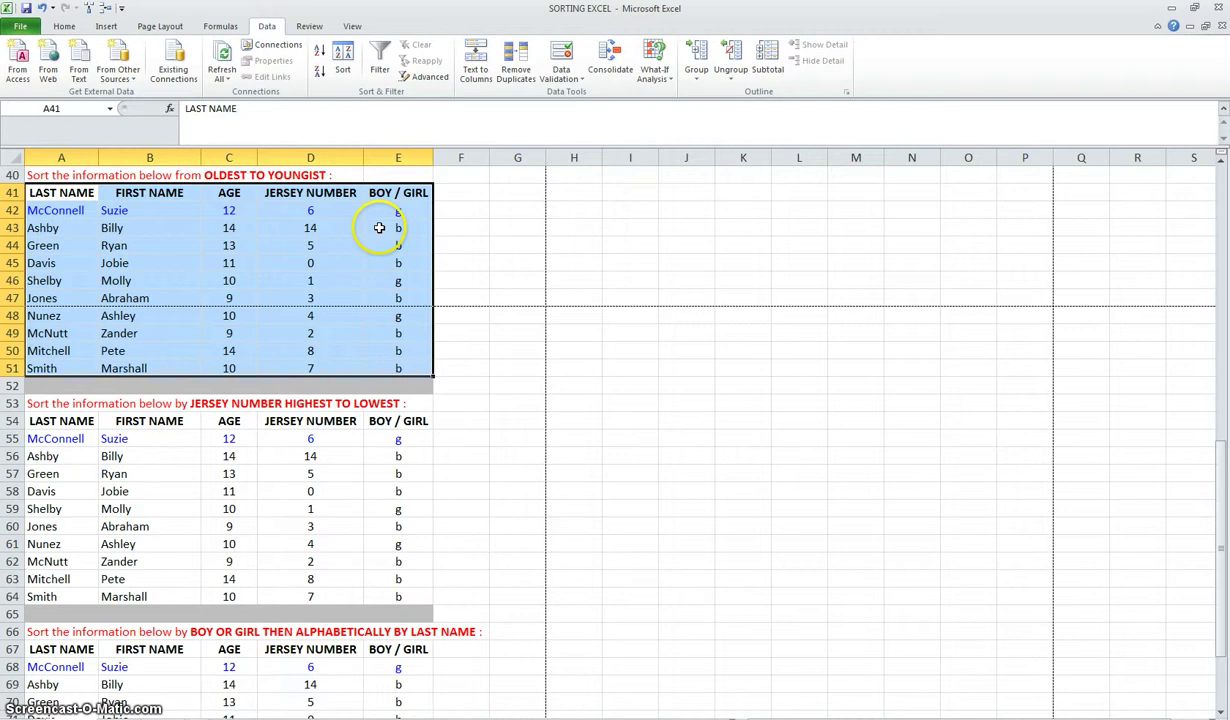
left_click(344, 65)
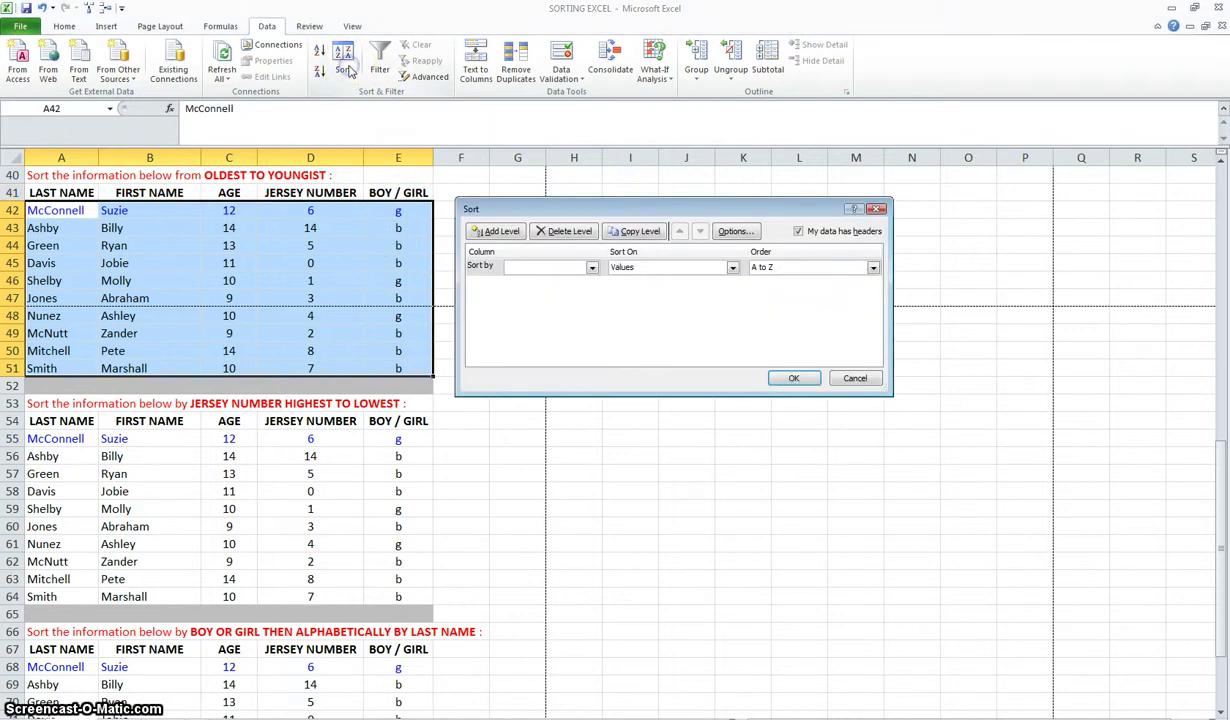
left_click(592, 267)
left_click(536, 302)
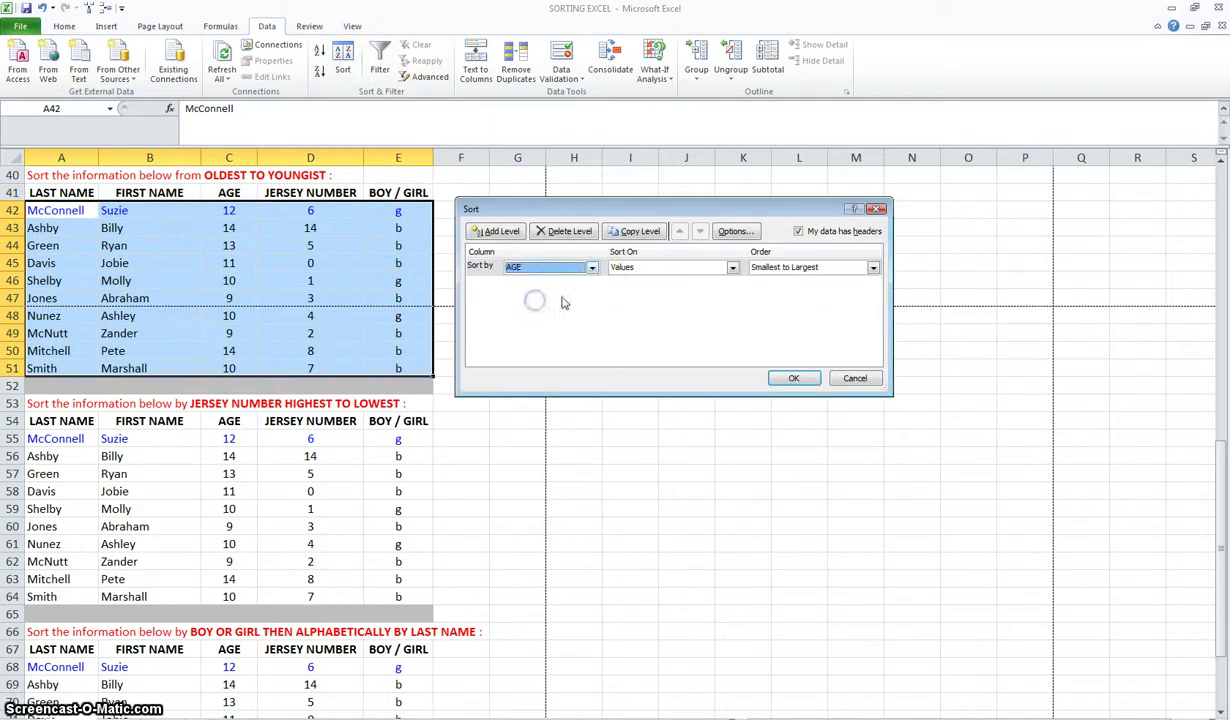
left_click(873, 268)
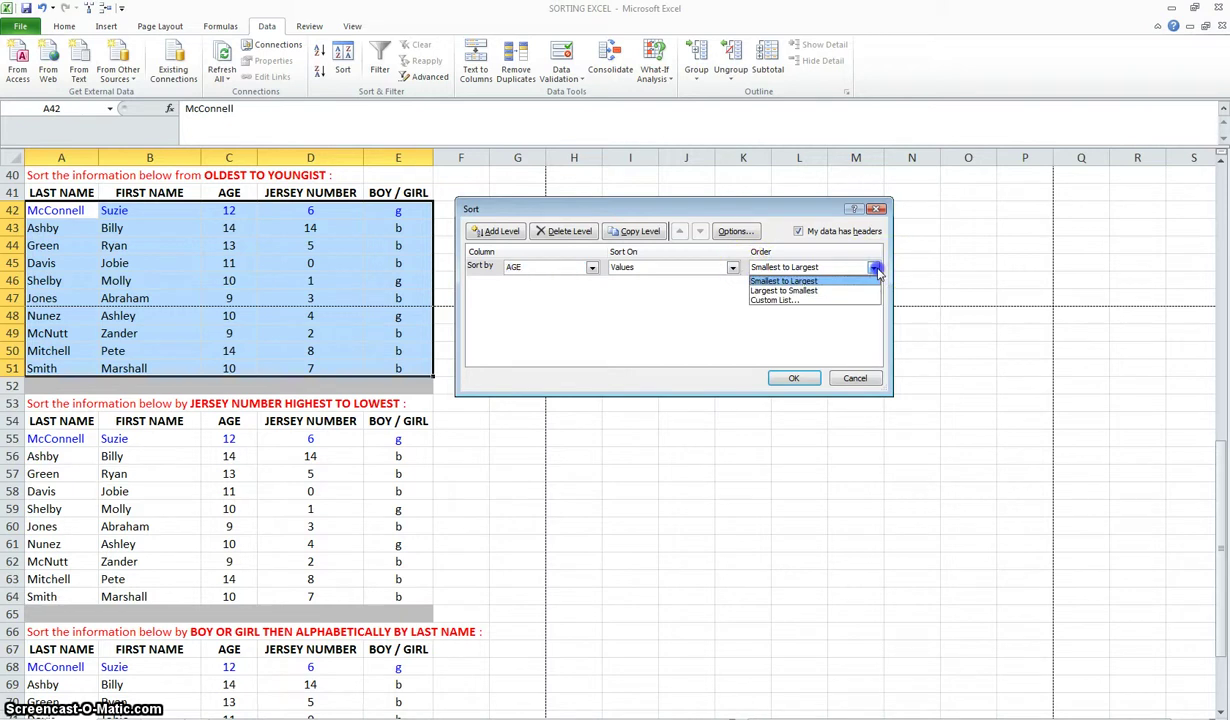
left_click(833, 287)
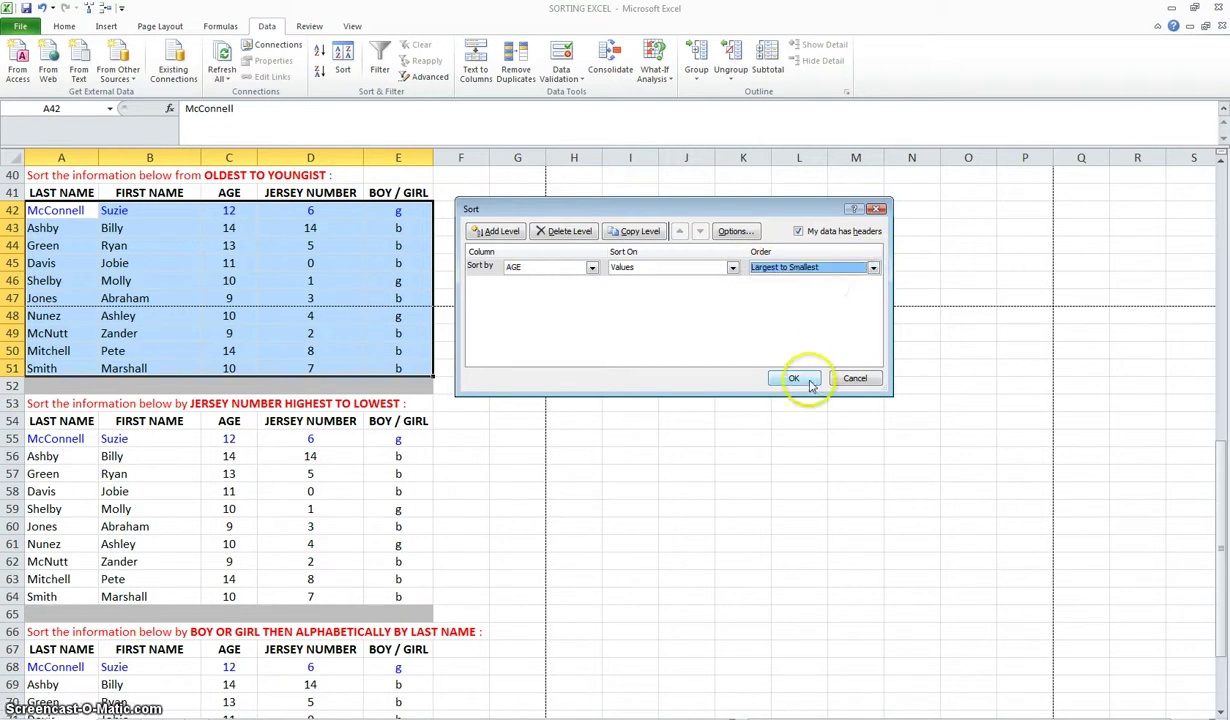
left_click(812, 379)
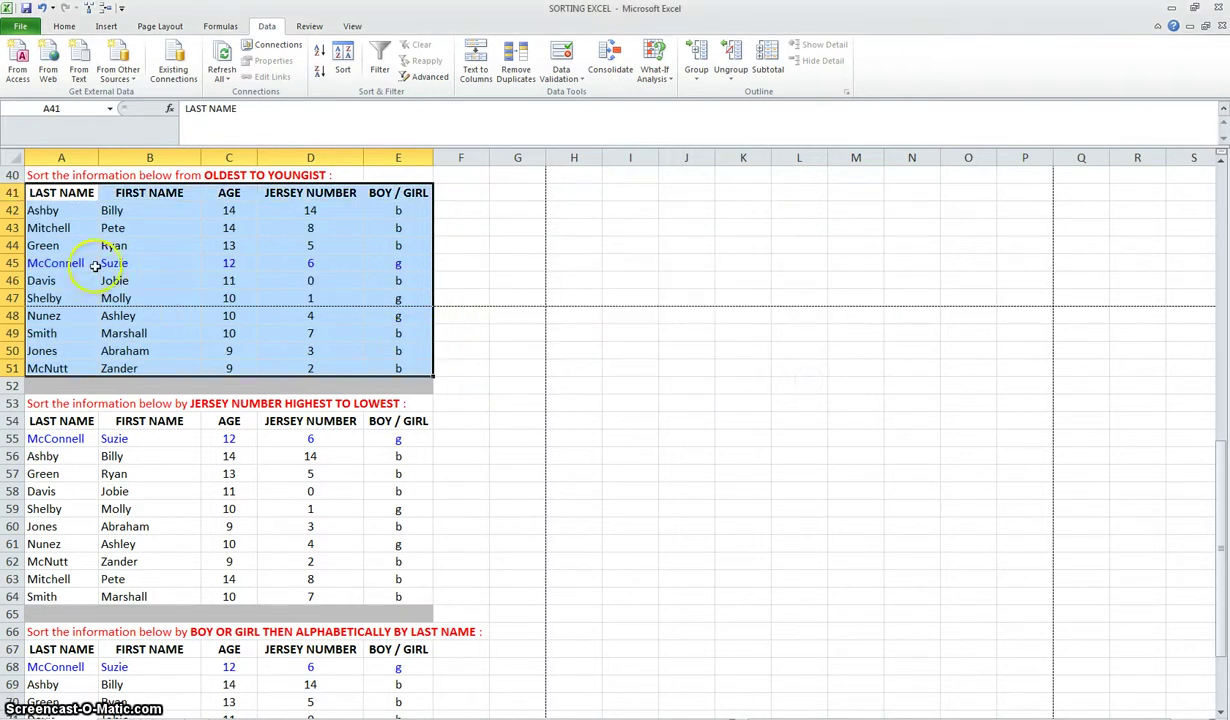
left_click(86, 264)
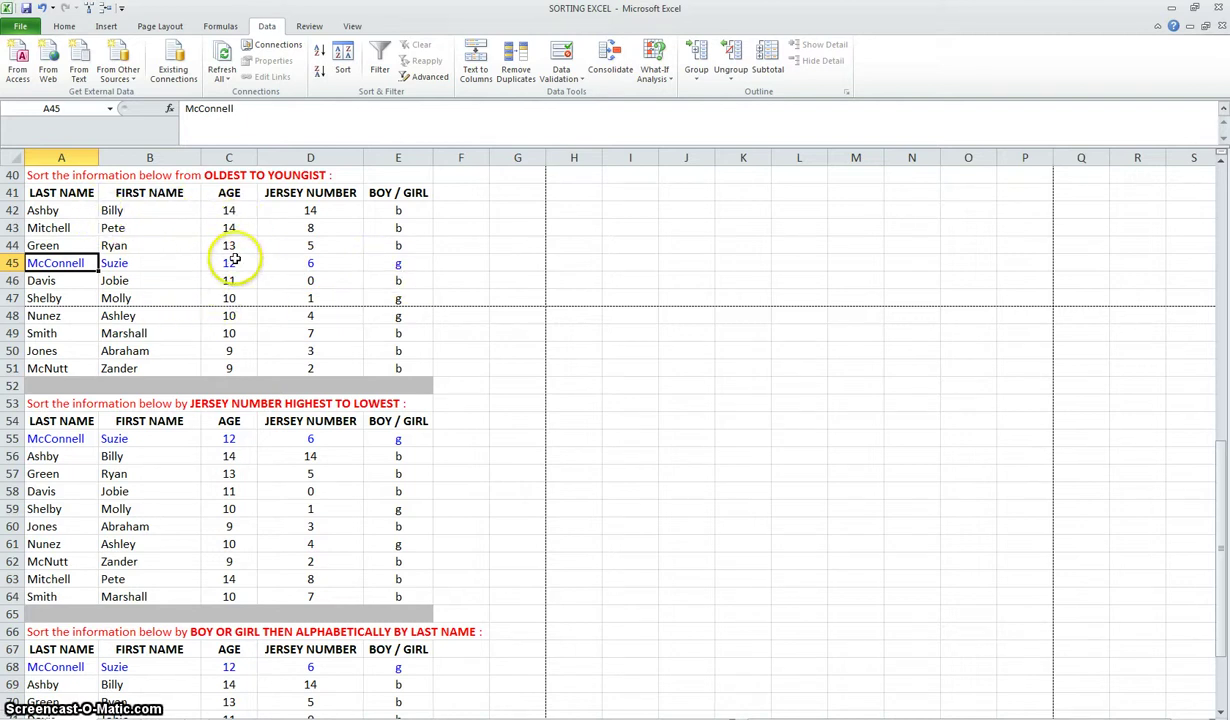
Sort the highest-to-lowest table (A54:E64) by the JERSEY NUMBER column on values, Largest to Smallest.
scroll(234, 245, "down", 4)
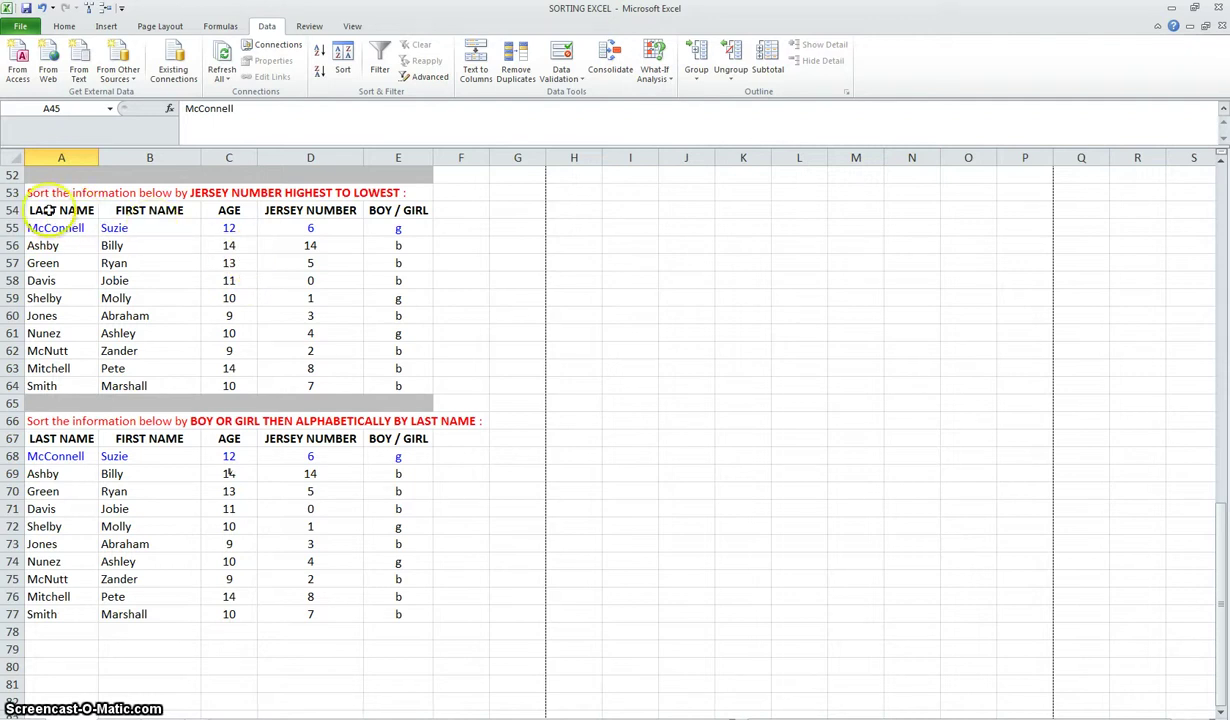
left_click_drag(47, 210, 381, 385)
left_click(341, 62)
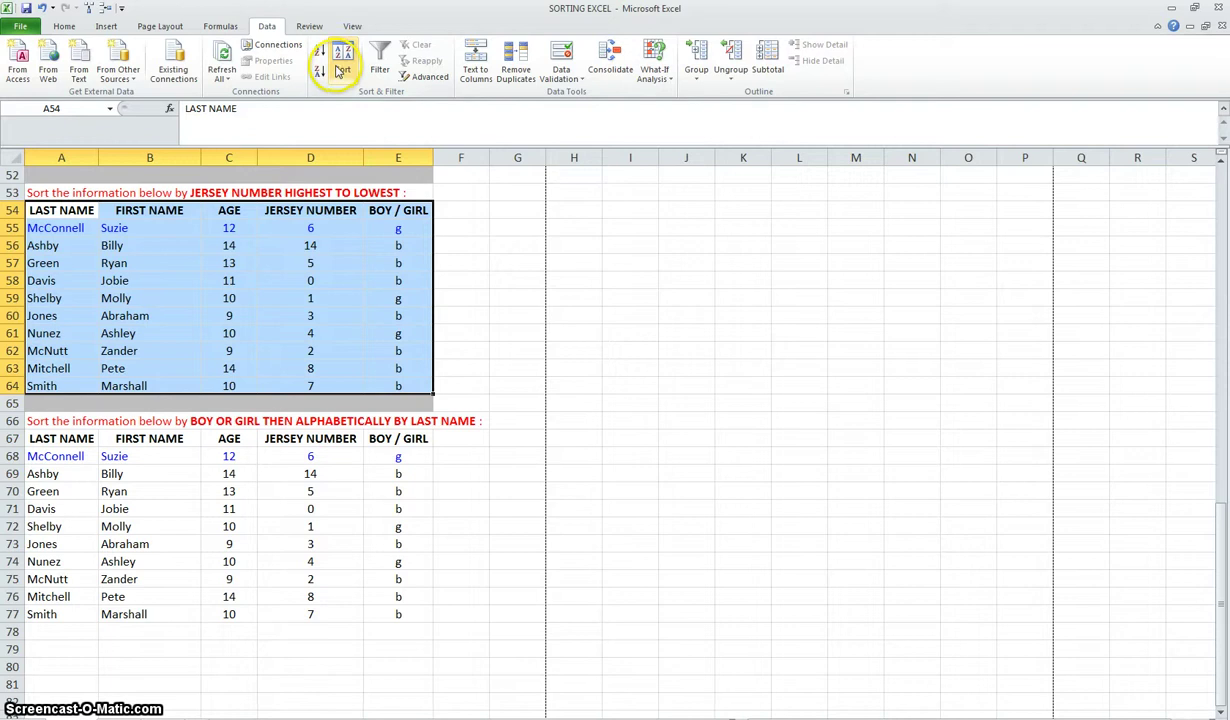
left_click(591, 267)
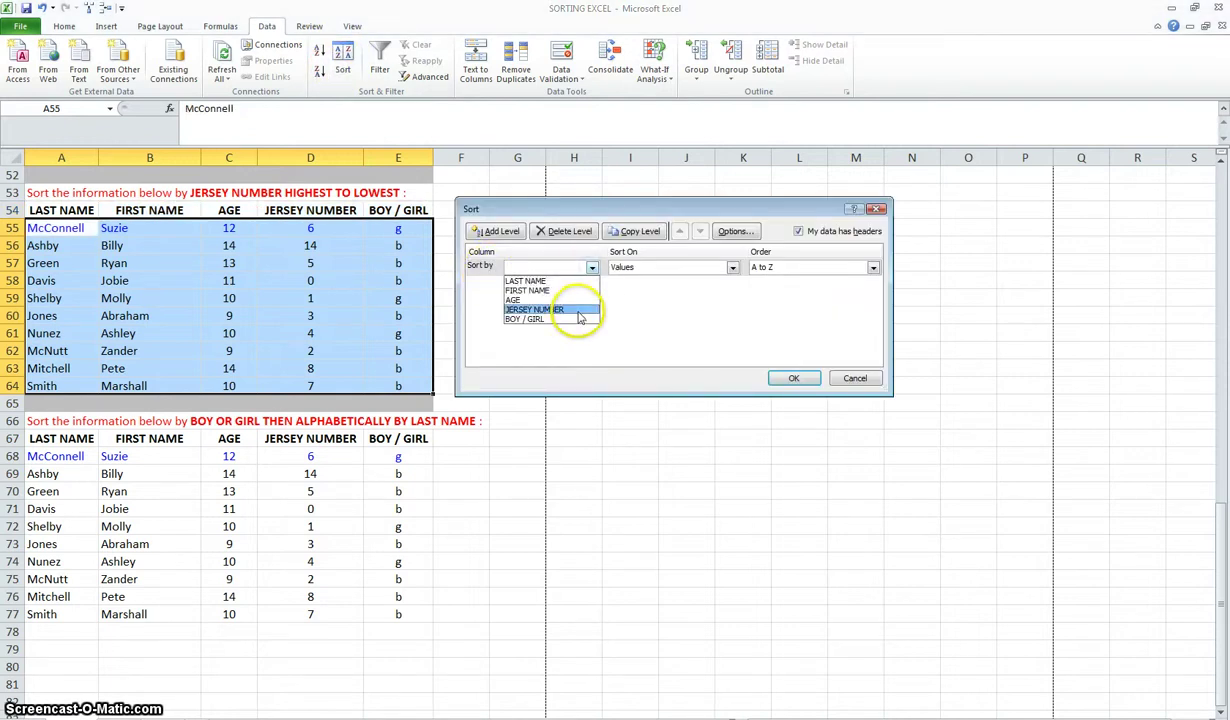
left_click(578, 310)
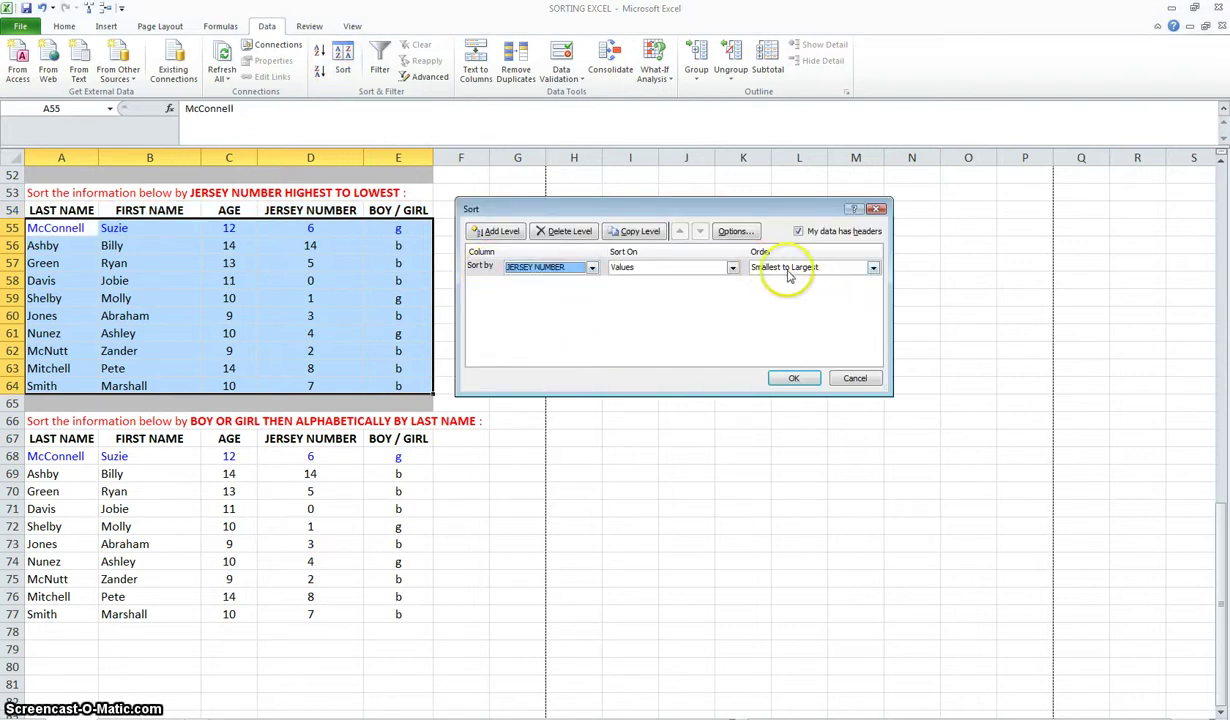
left_click(873, 267)
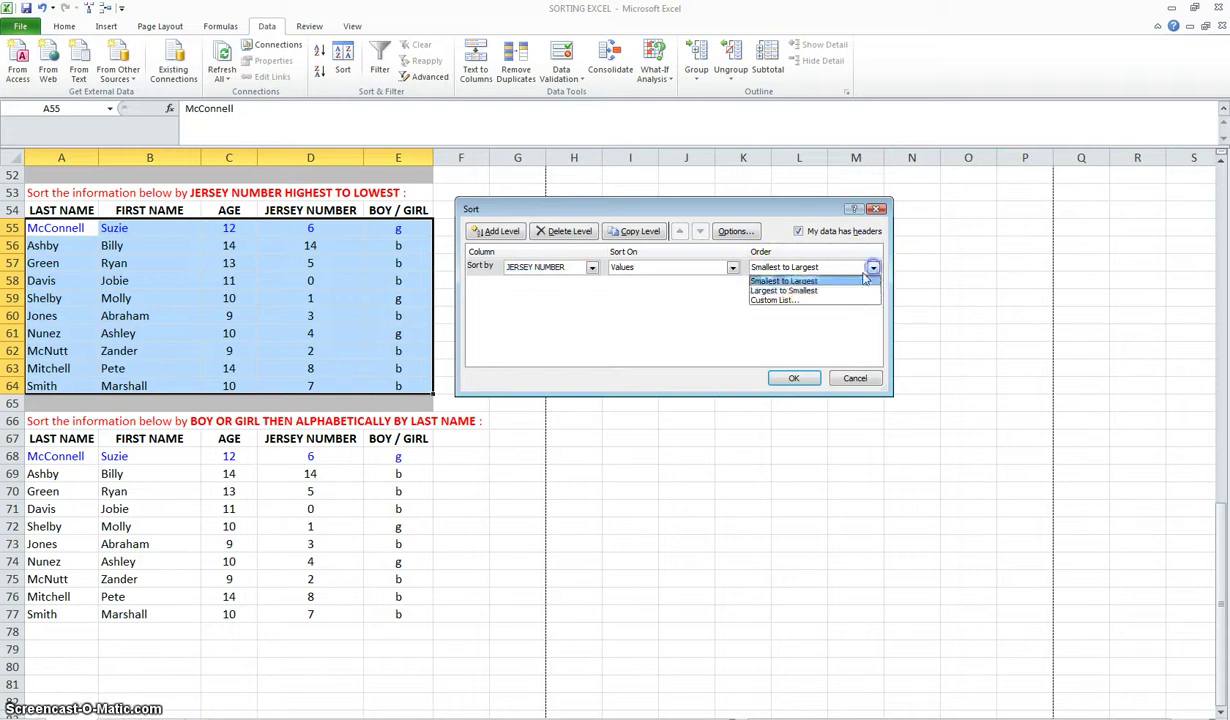
left_click(816, 290)
left_click(808, 379)
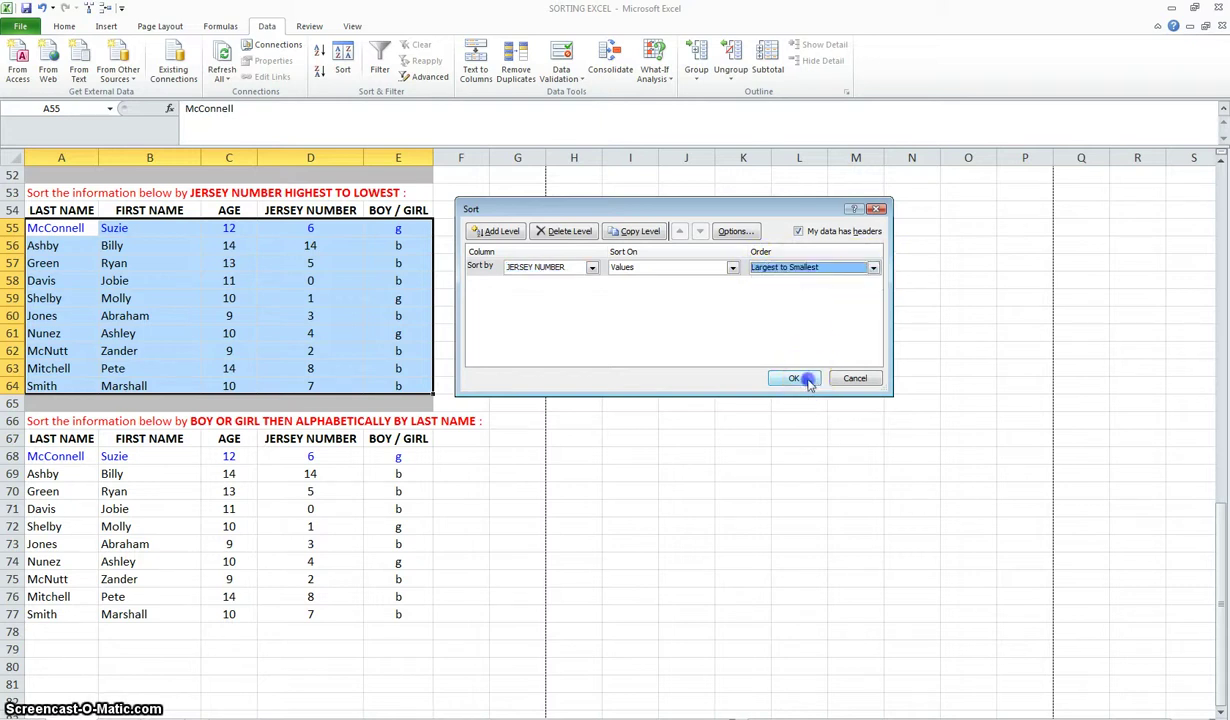
left_click(336, 229)
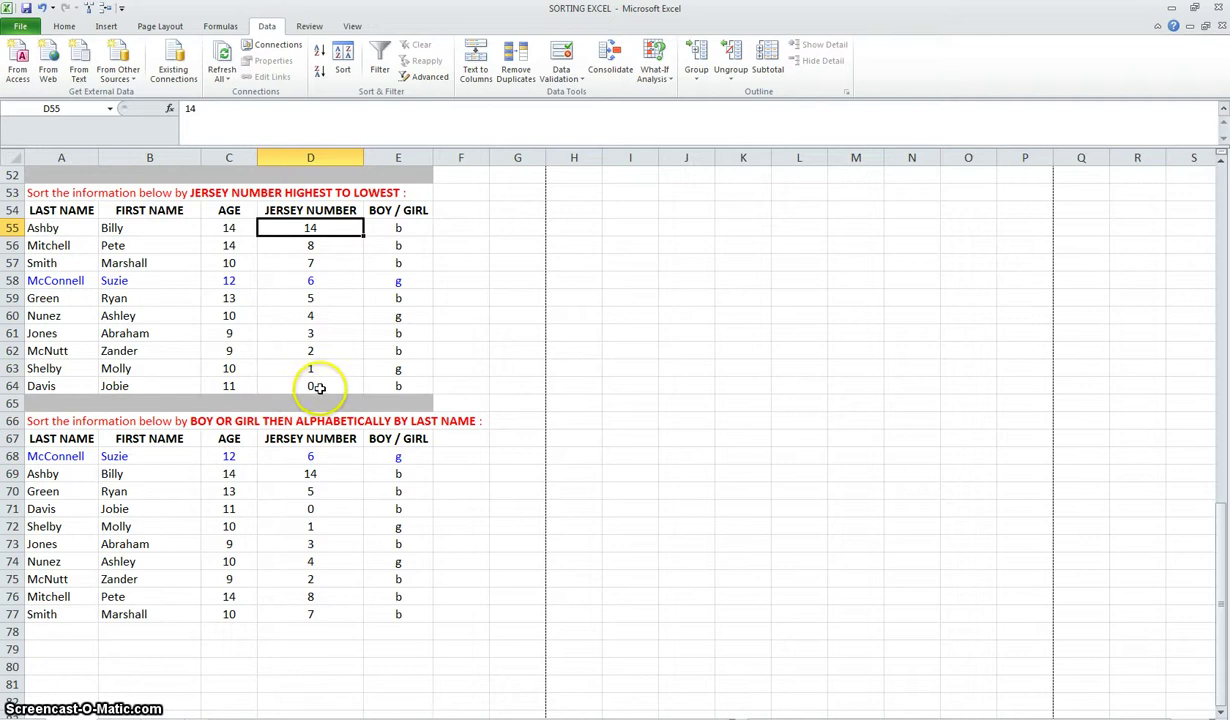
Sort the last table (A67:E77) by BOY / GIRL and then by LAST NAME, both on values in A to Z order.
scroll(319, 388, "down", 5)
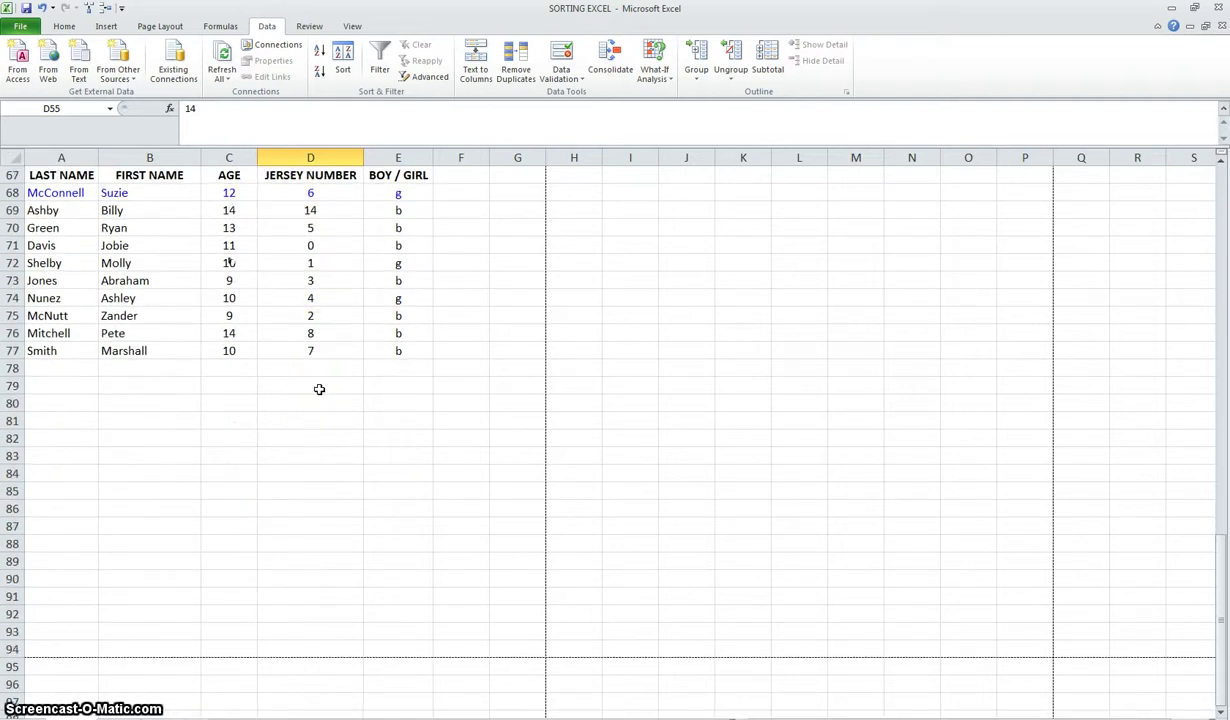
scroll(319, 389, "up", 1)
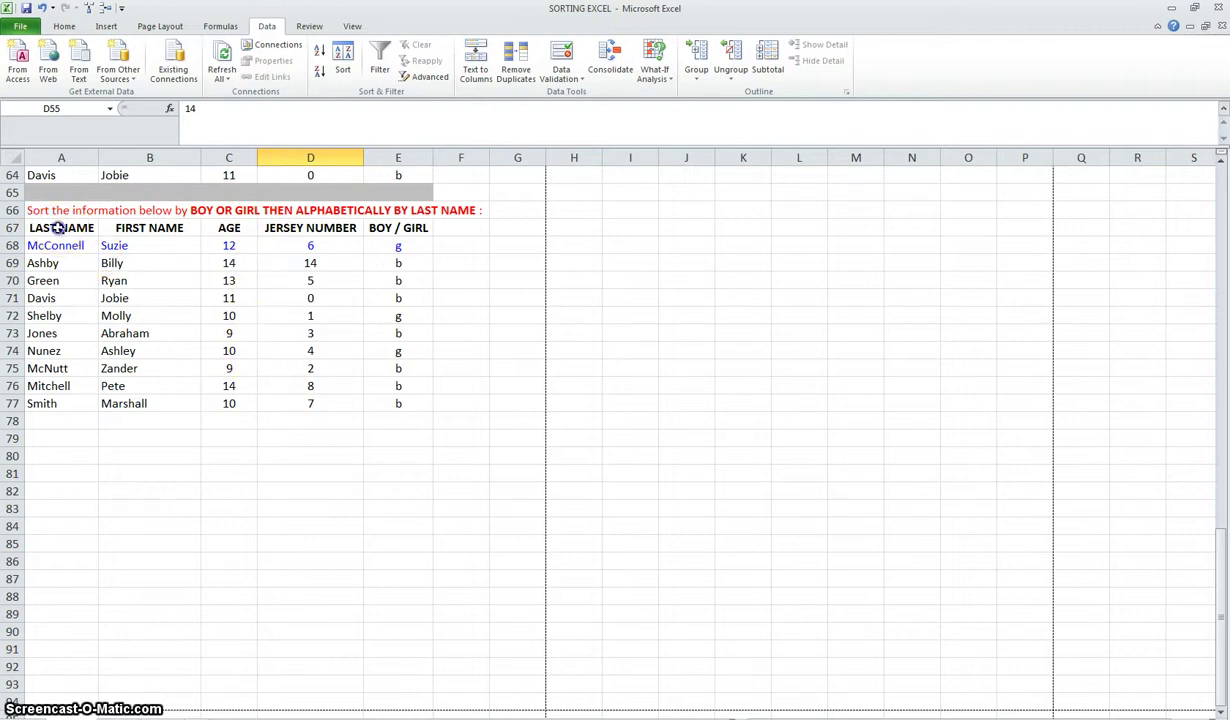
left_click_drag(59, 228, 374, 404)
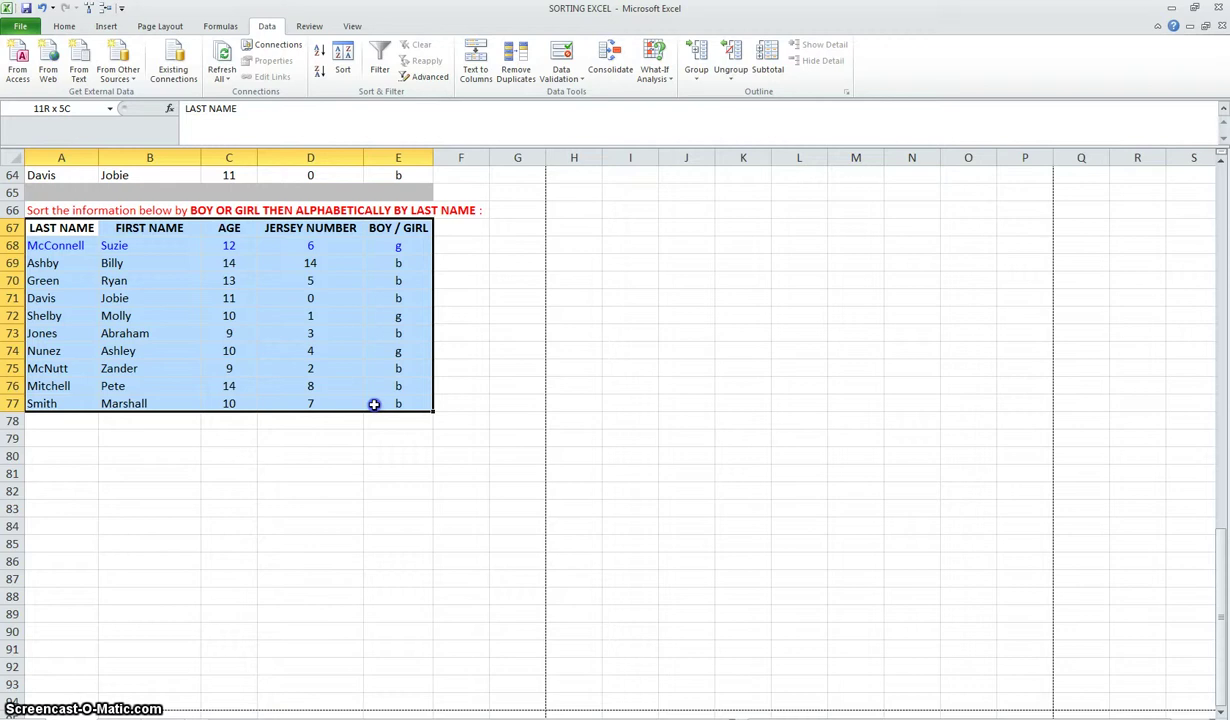
left_click(340, 58)
left_click_drag(495, 213, 222, 242)
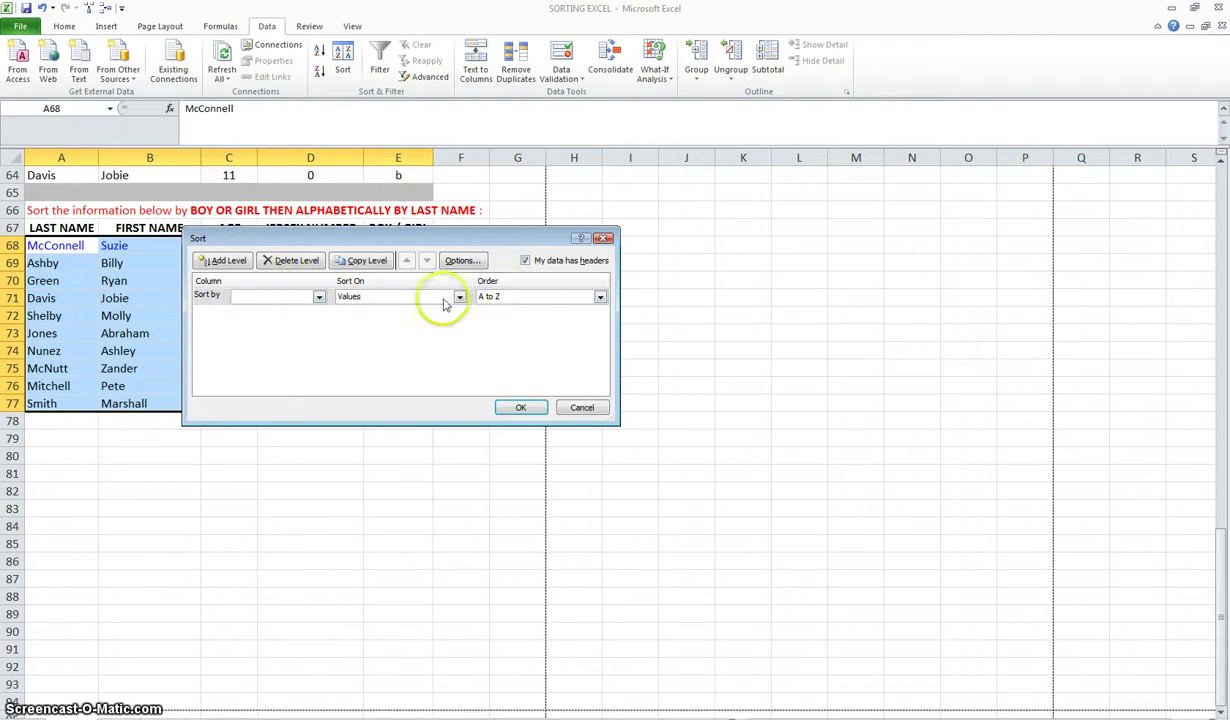
left_click(228, 261)
left_click(217, 300)
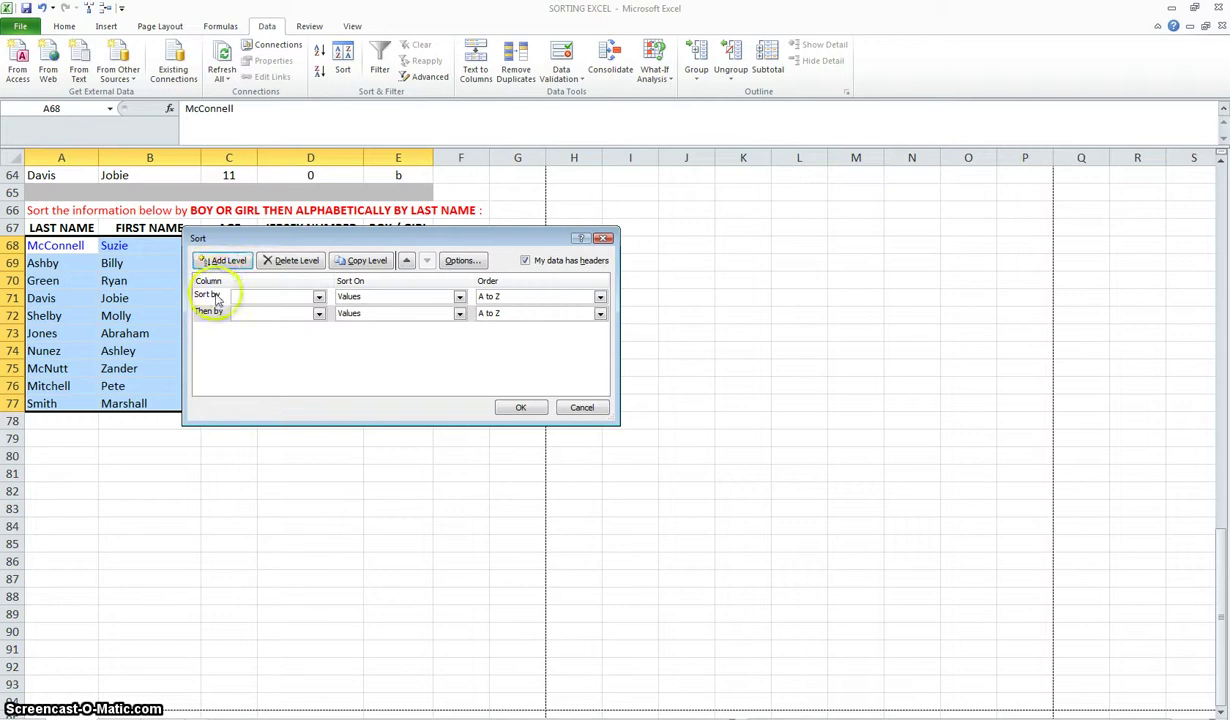
left_click(318, 297)
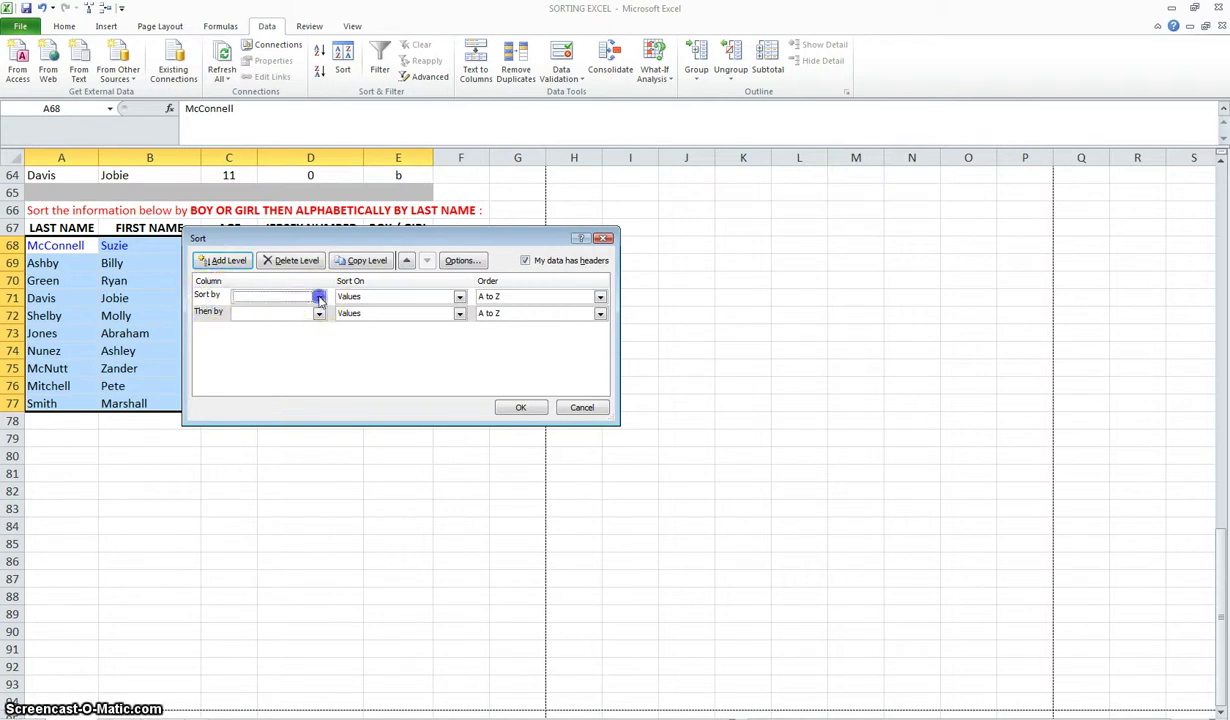
left_click(276, 349)
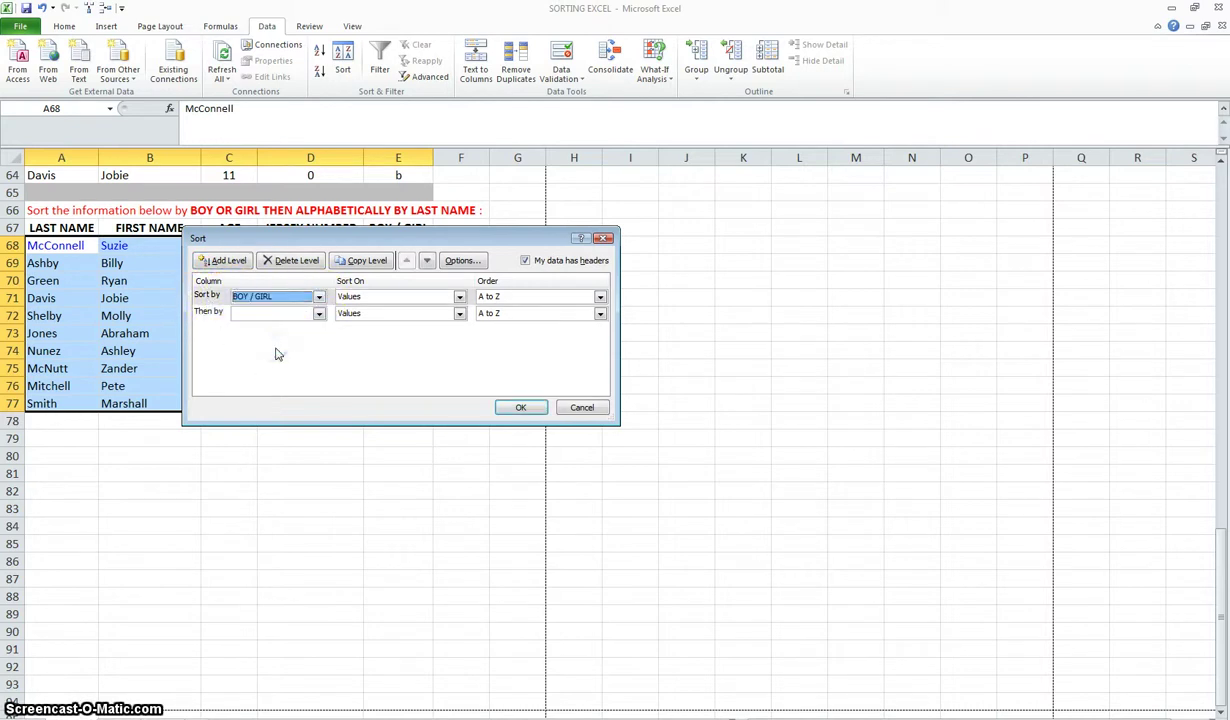
mouse_move(286, 238)
left_mouse_down()
mouse_move(280, 295)
mouse_move(282, 241)
left_mouse_up()
left_click(302, 316)
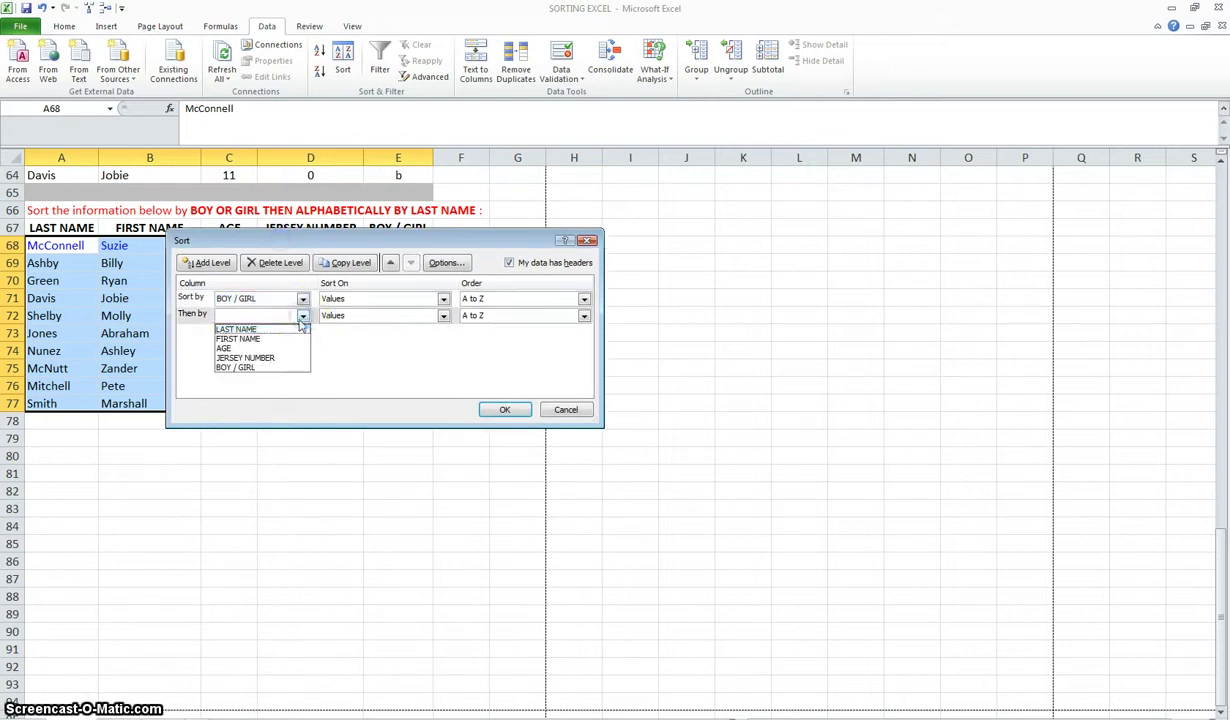
left_click(260, 331)
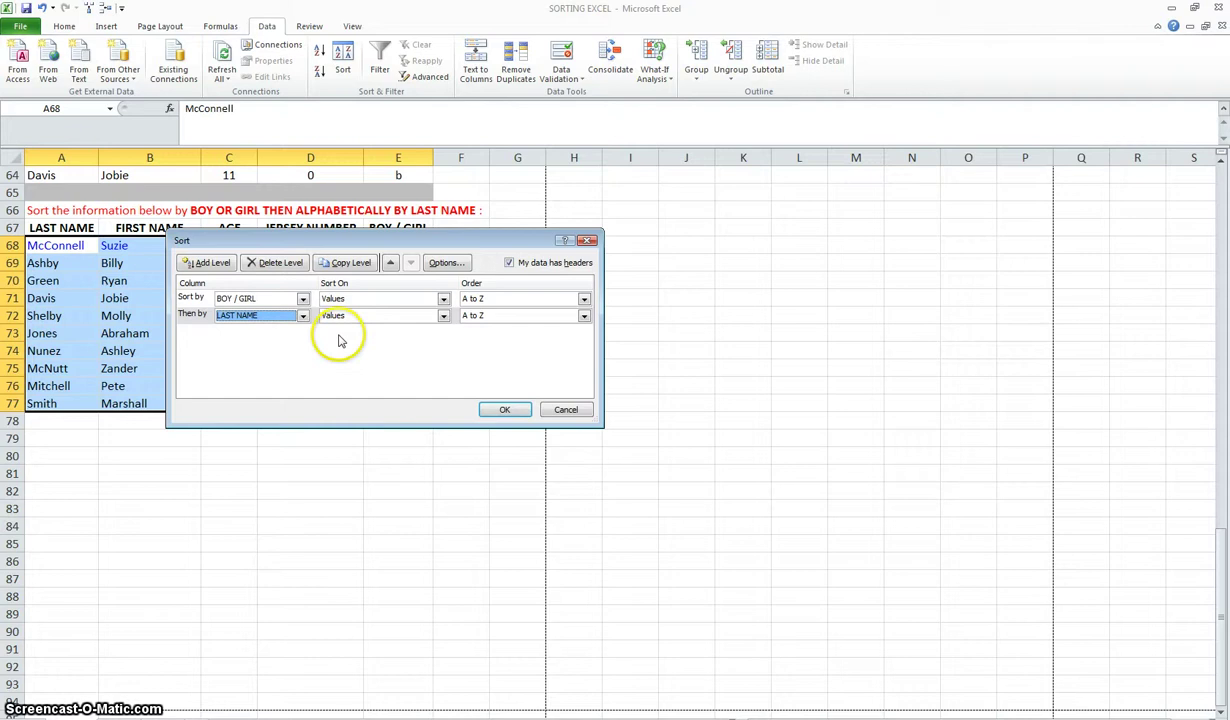
left_click(504, 410)
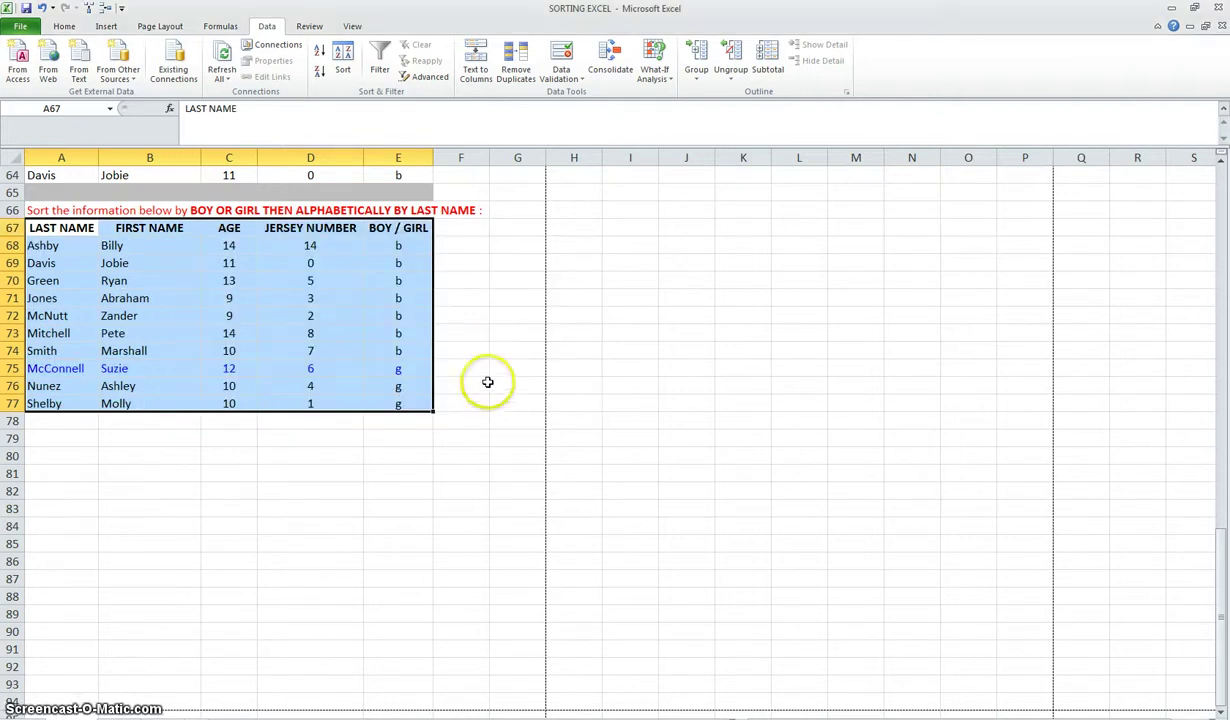
Check the last table's boy rows (68 to 74) and girl rows (75 to 77) for grouping and last-name order.
scroll(492, 372, "up", 1)
left_click(497, 371)
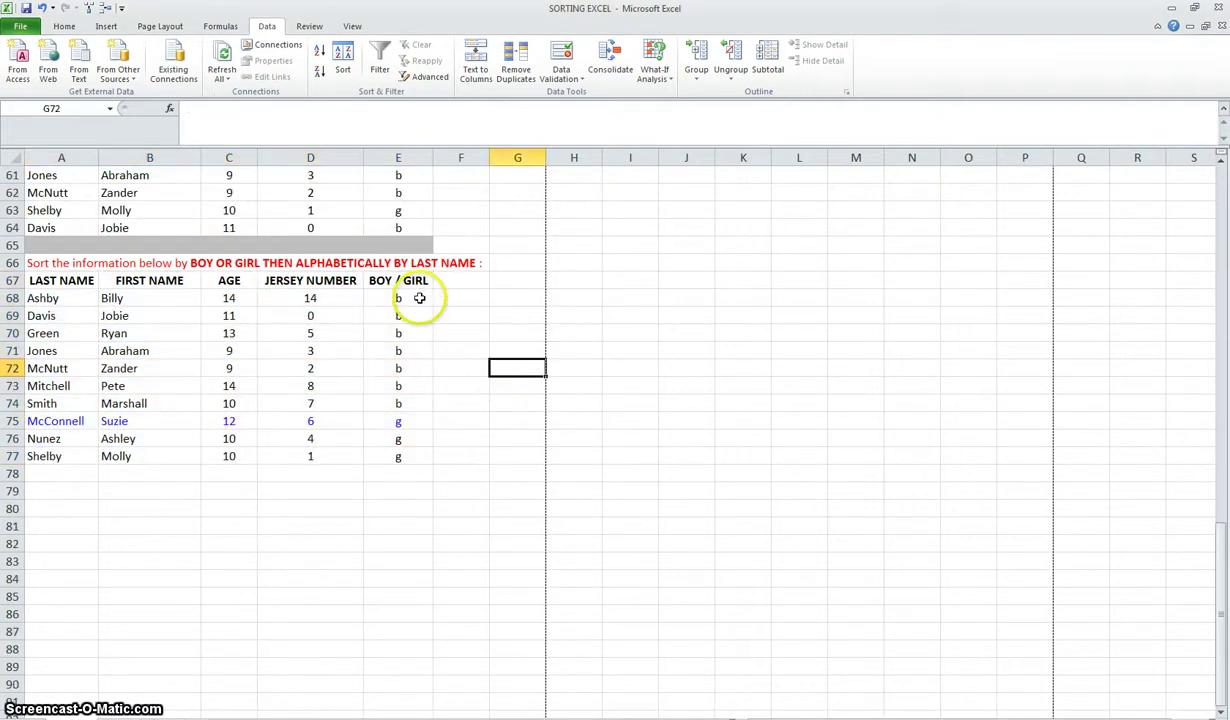
left_click_drag(417, 401, 88, 300)
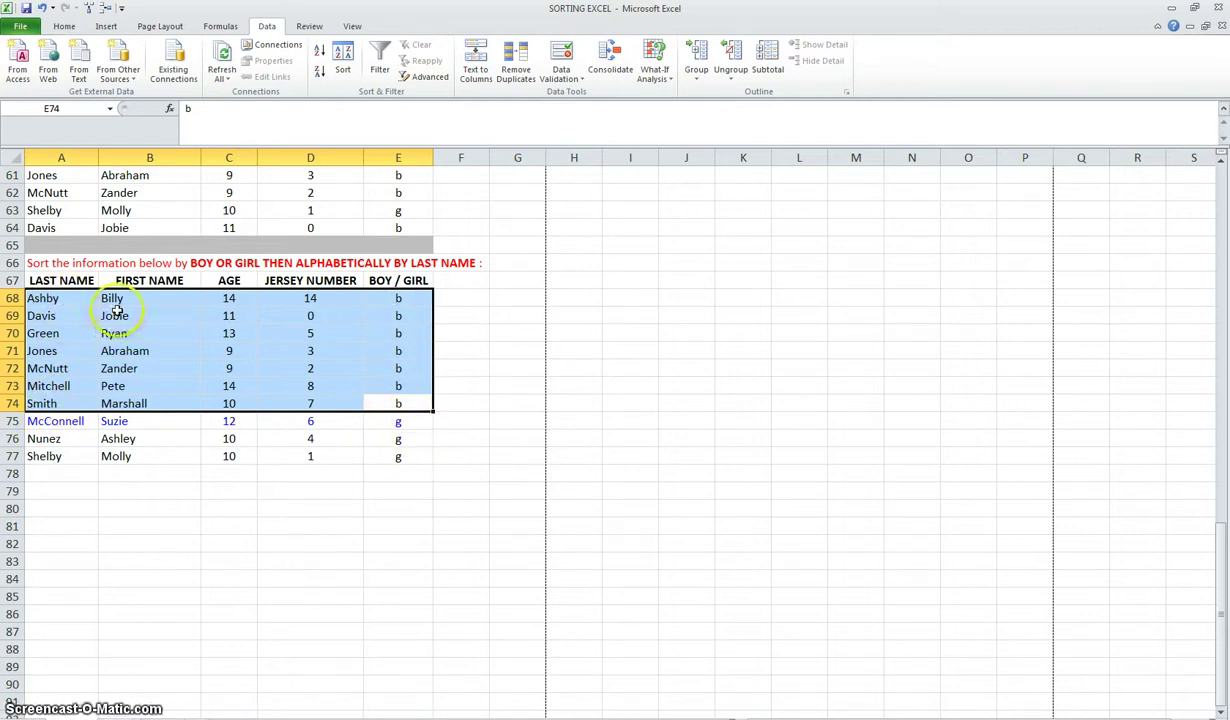
left_click_drag(62, 421, 389, 450)
left_click(330, 481)
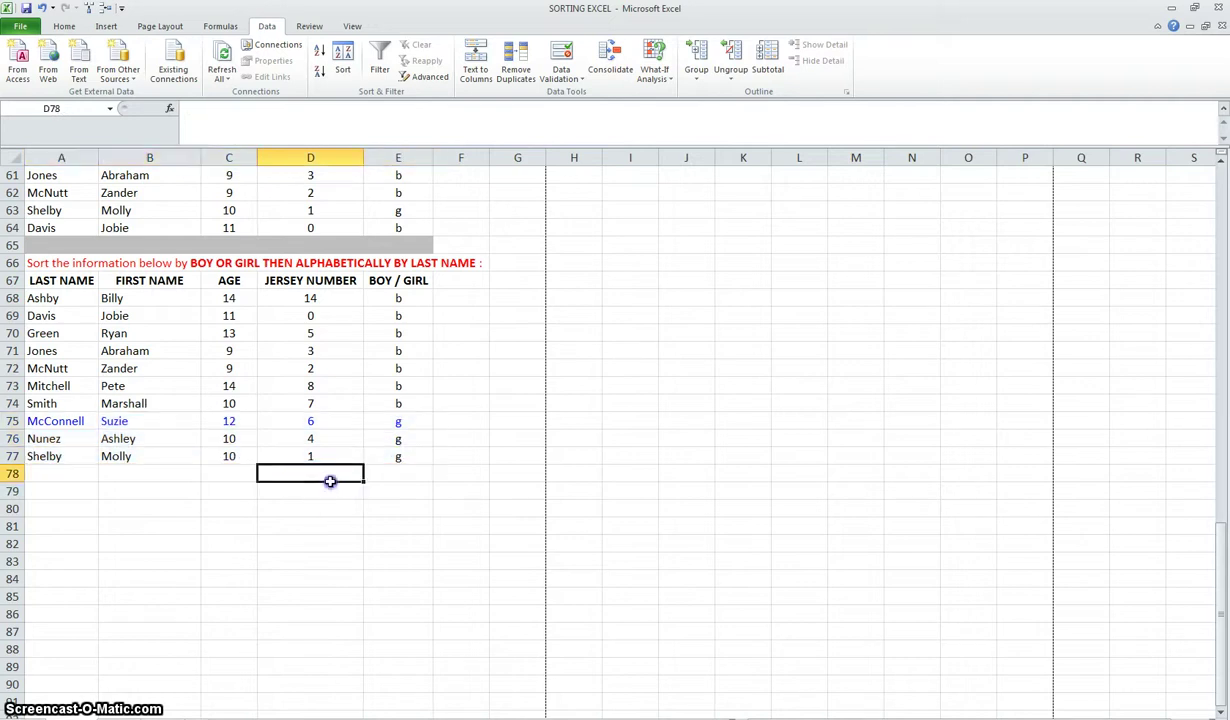